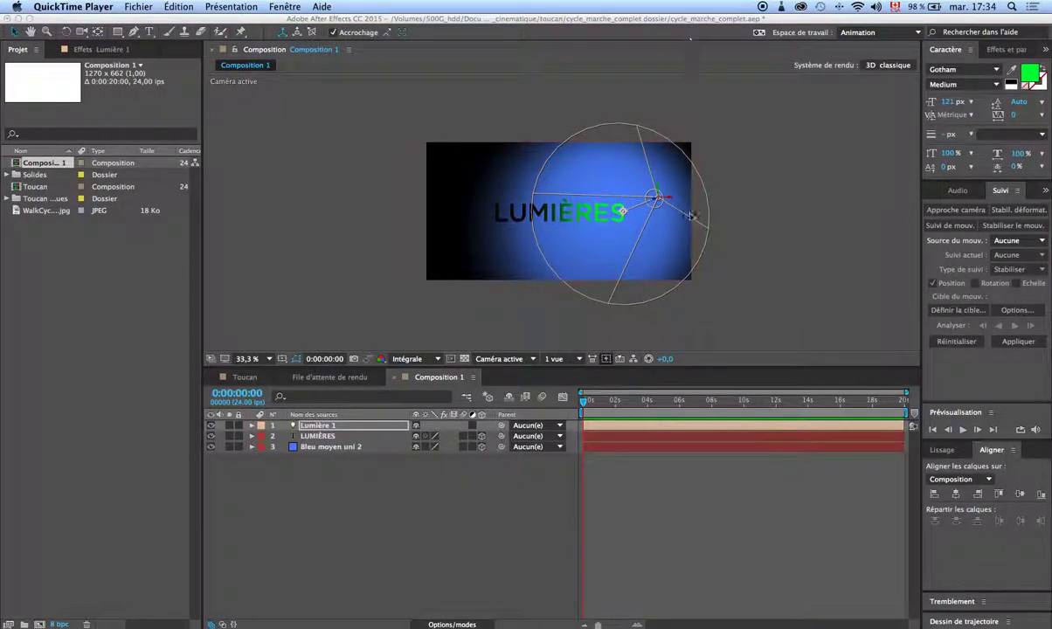
Step: Drag the Composition 1 spot light to the left of the text, lighting the LUMI side
left_click(670, 202)
mouse_move(670, 202)
left_mouse_down()
mouse_move(728, 264)
mouse_move(446, 267)
left_mouse_up()
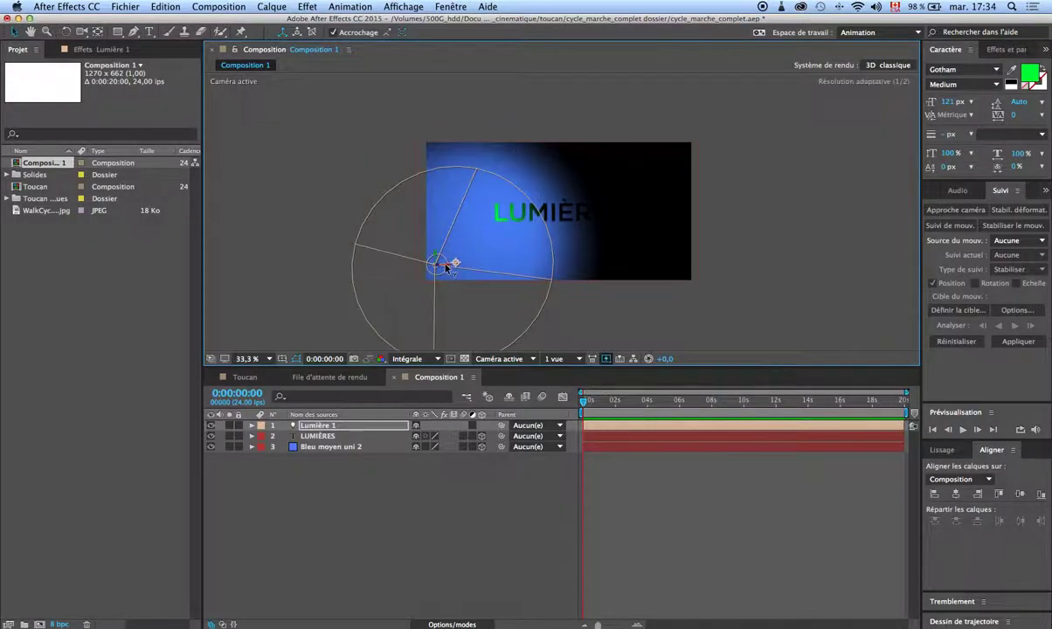
mouse_move(446, 267)
left_mouse_down()
mouse_move(452, 223)
mouse_move(522, 232)
mouse_move(462, 231)
mouse_move(503, 304)
mouse_move(481, 131)
mouse_move(502, 181)
left_mouse_up()
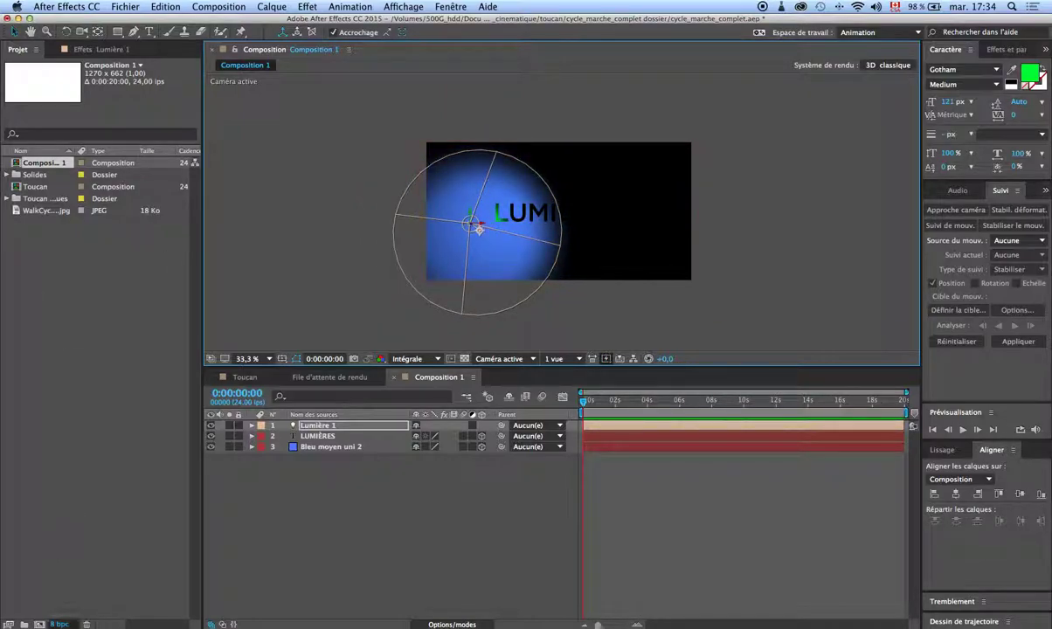
Step: Create Composition 2 at 1270 x 662 px, accepting the default settings
key("super+n")
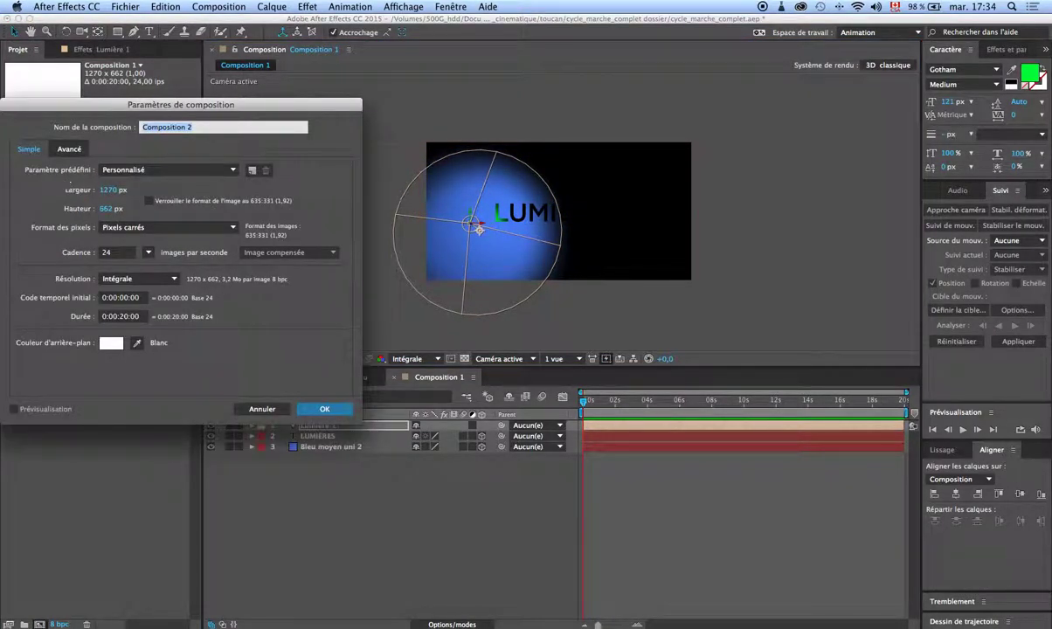
left_click(307, 412)
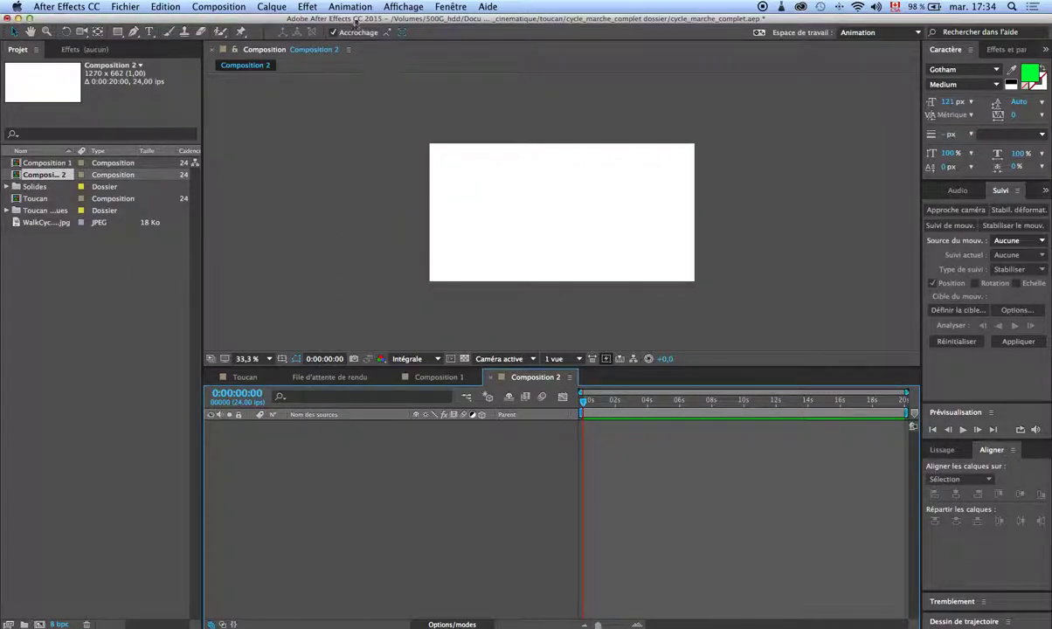
left_click(289, 6)
Step: Add a composition-sized blue solid, Bleu moyen uni 3, via Layer > New > Solid
mouse_move(292, 24)
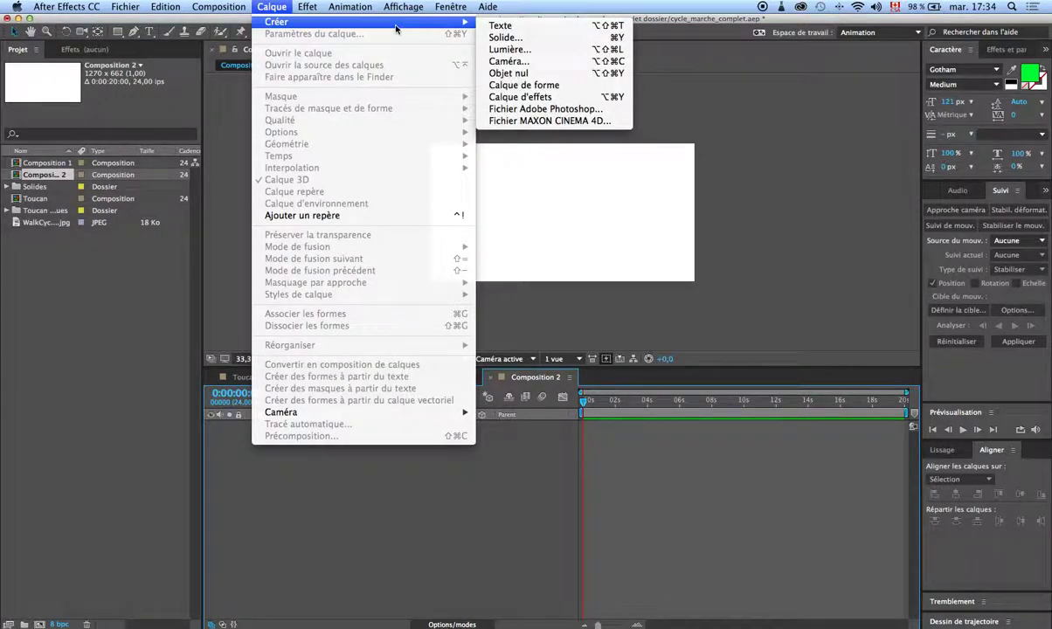
left_click(525, 38)
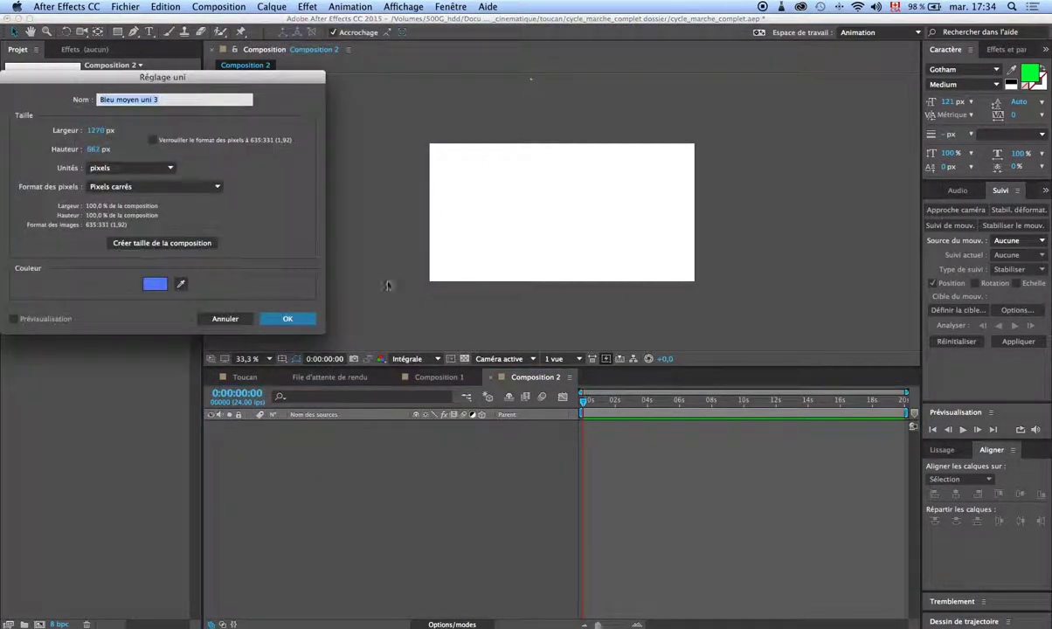
left_click_drag(161, 83, 179, 82)
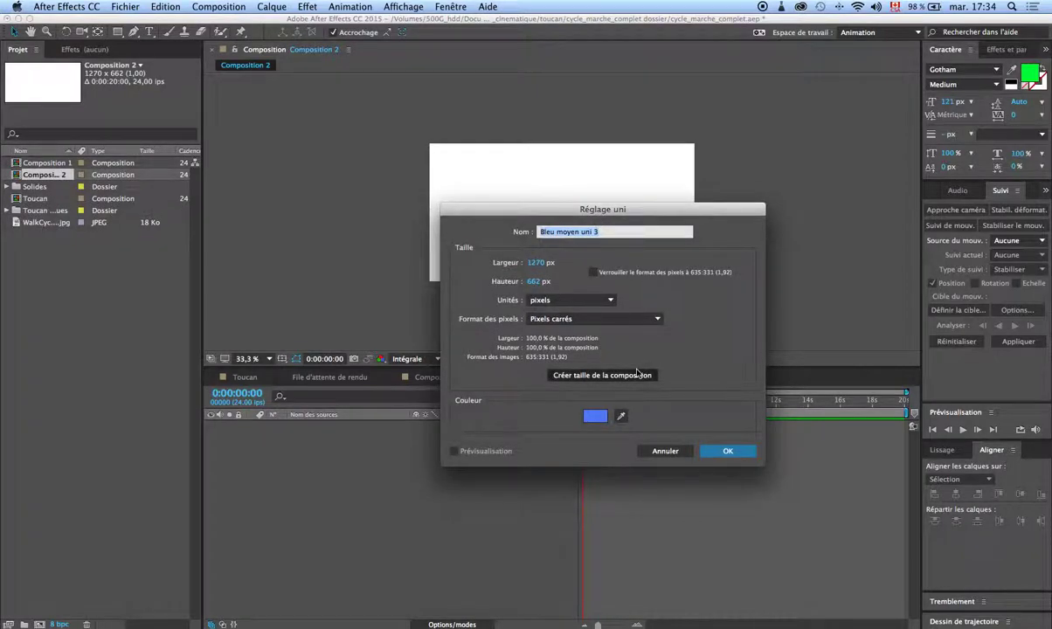
left_click(715, 453)
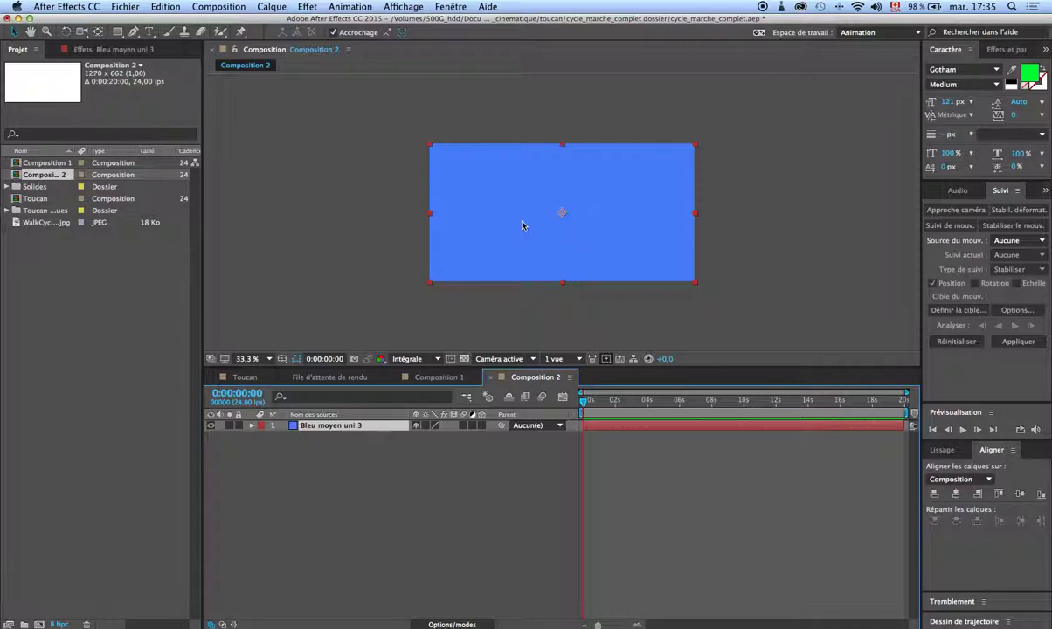
left_click(252, 426)
Step: Enlarge the blue solid's Scale evenly to about 254%
left_click(262, 437)
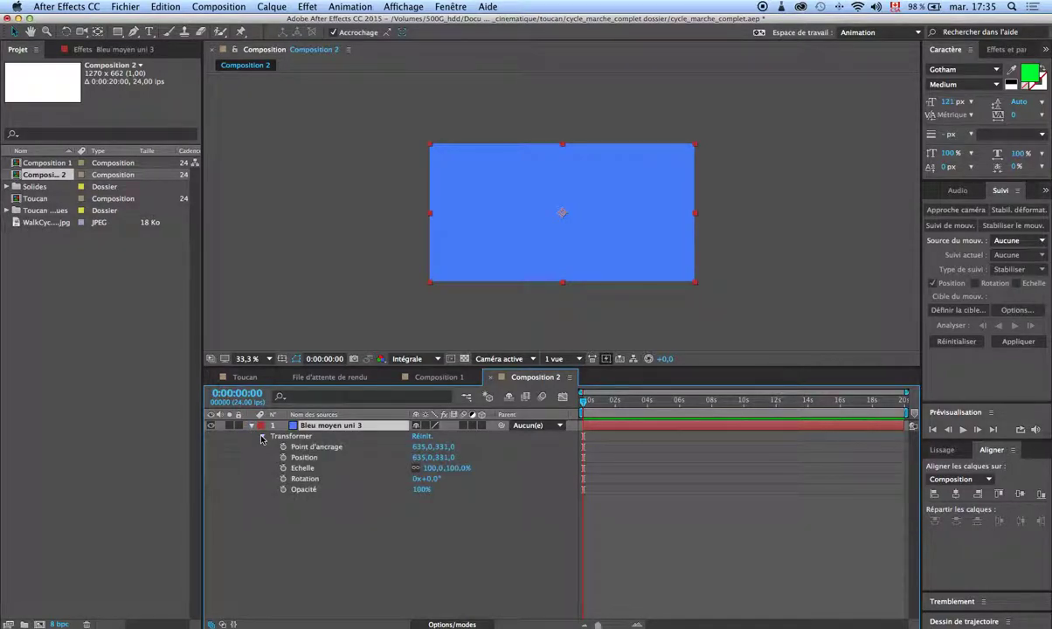
left_click(429, 468)
type("255")
key("Tab")
type("165")
key("Return")
mouse_move(459, 469)
left_mouse_down()
mouse_move(566, 486)
mouse_move(535, 487)
left_mouse_up()
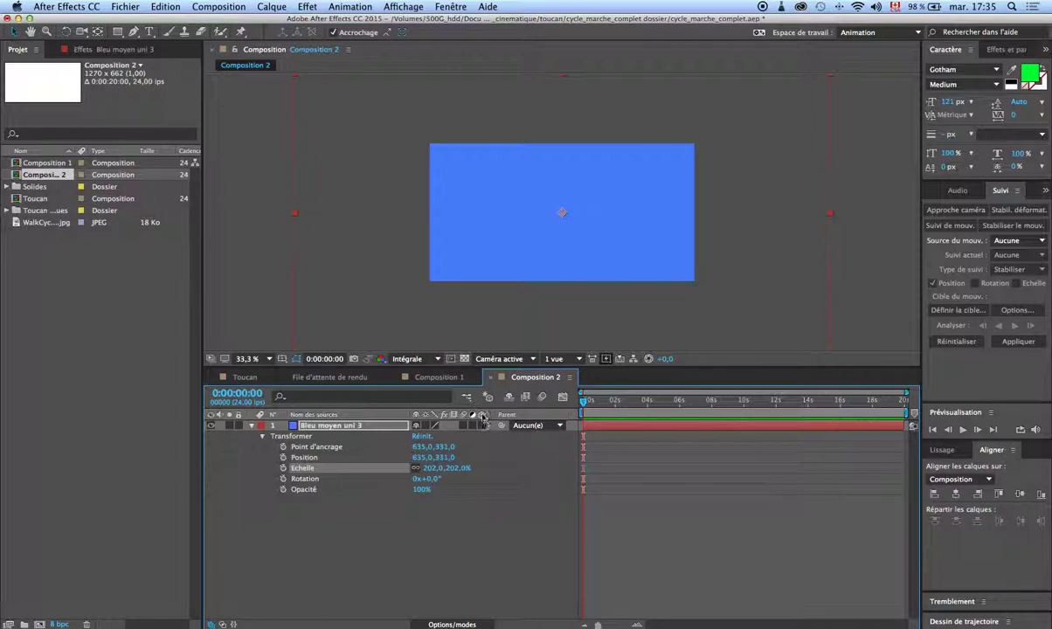
Step: Make the blue solid a 3D layer at Position Z 30 and reduce its Scale to 119%
left_click(481, 425)
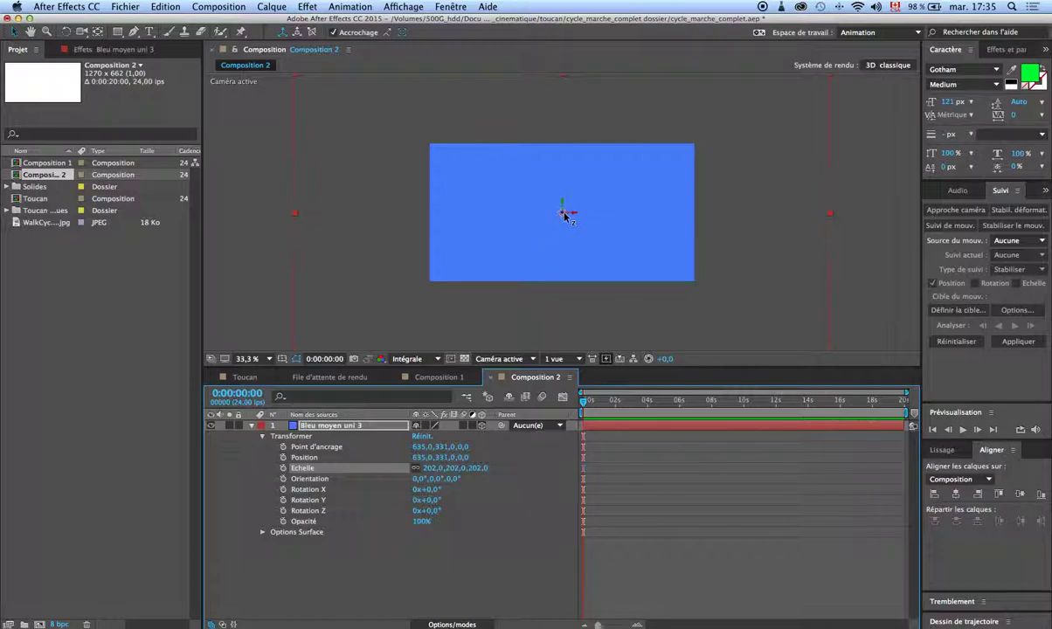
left_click_drag(564, 215, 564, 216)
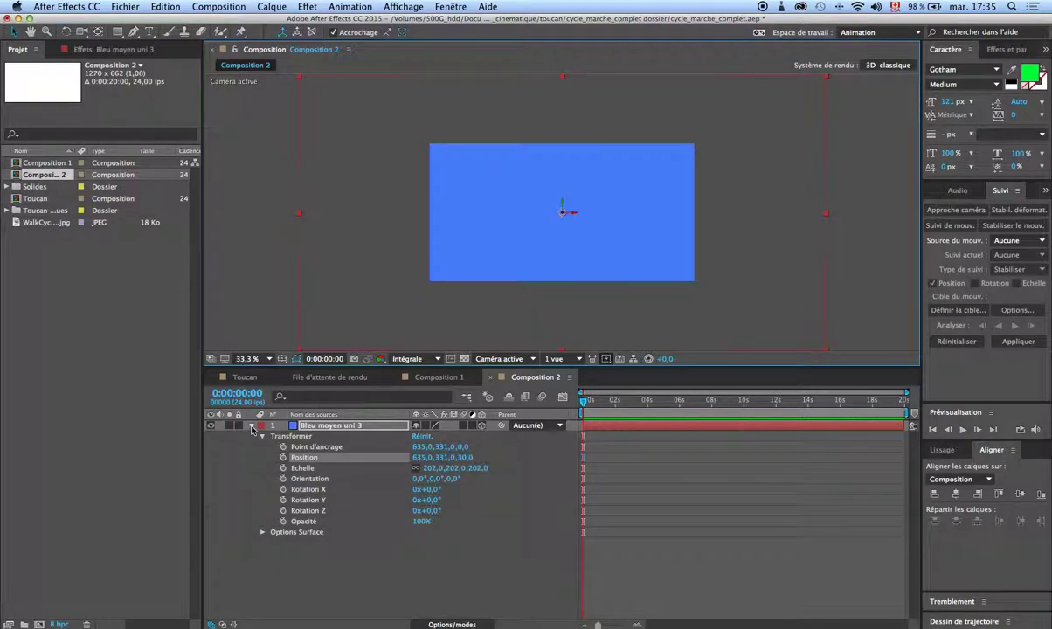
mouse_move(450, 468)
left_mouse_down()
mouse_move(411, 470)
mouse_move(432, 480)
left_mouse_up()
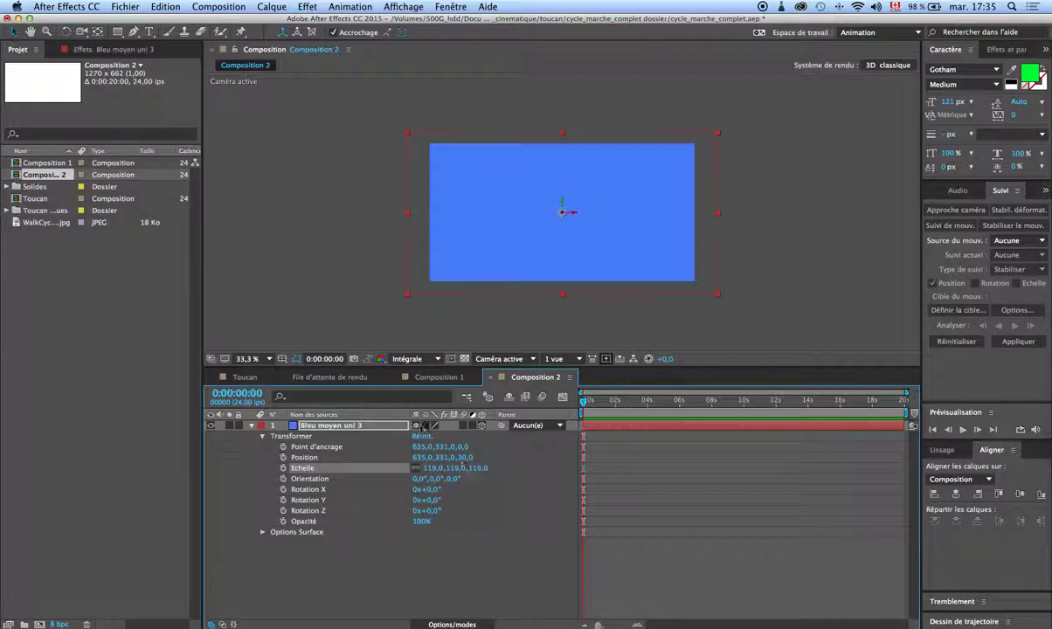
left_click(252, 433)
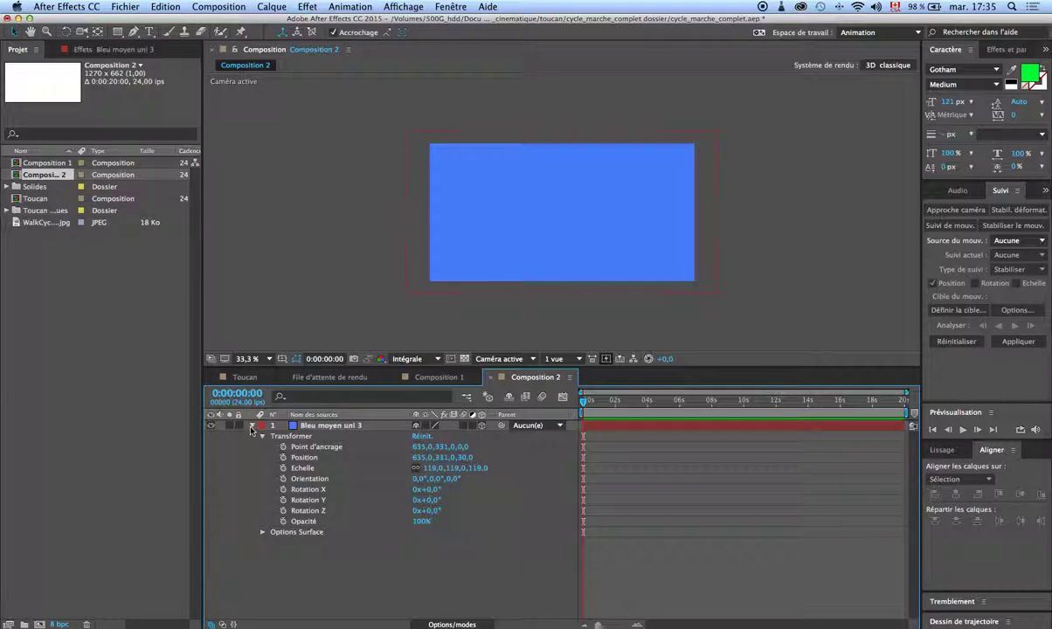
Step: Type LUMIÈRES in a text box, move it toward the frame centre, and make it 3D
left_click(252, 427)
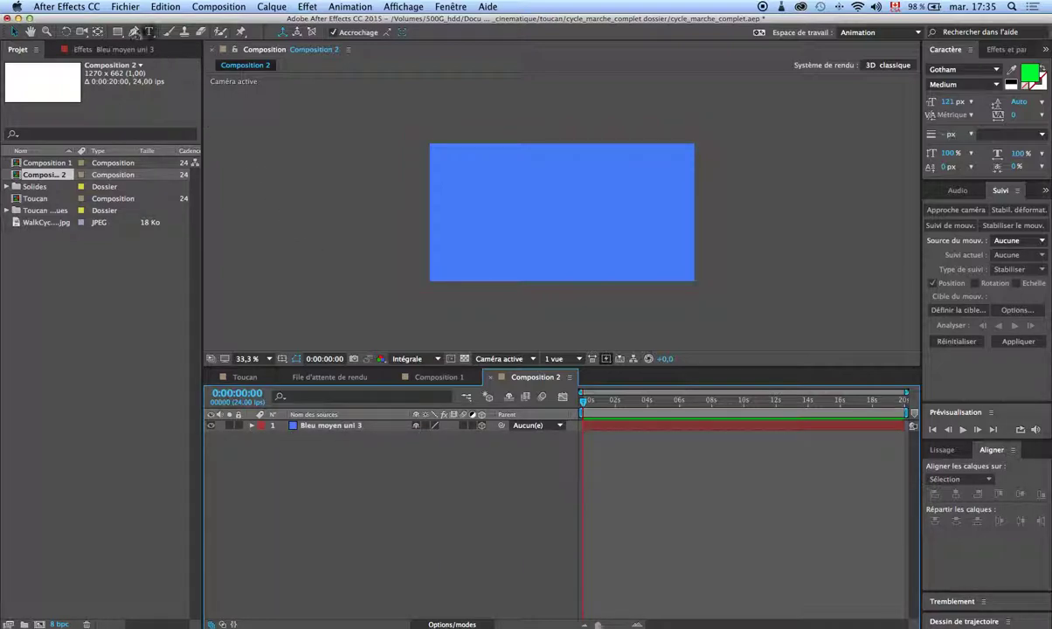
left_click(149, 31)
left_click_drag(450, 173, 676, 258)
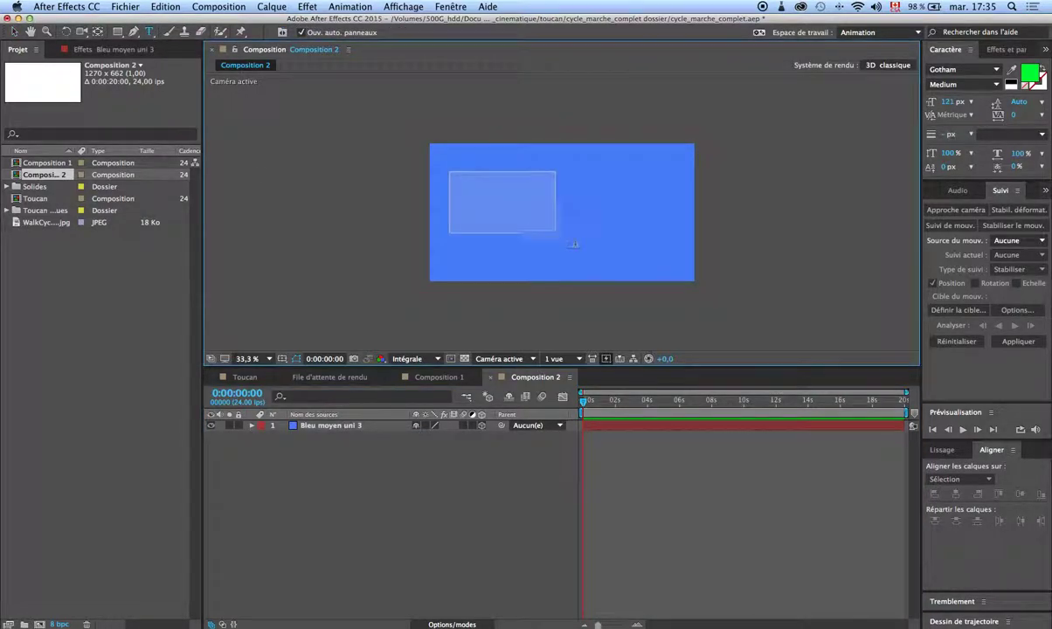
type("LUMIÈ")
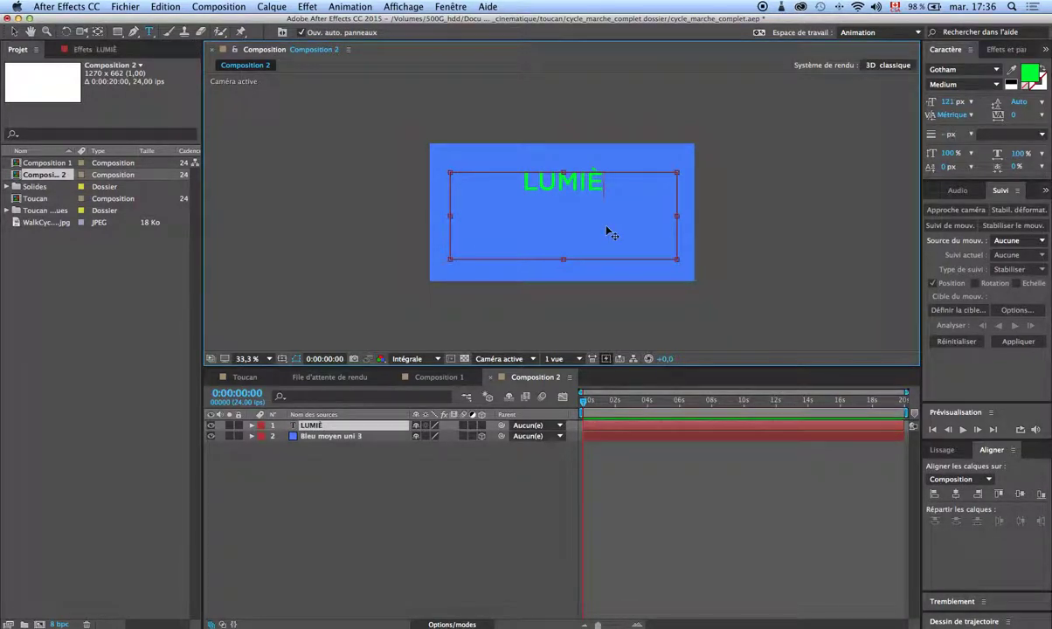
type("RES")
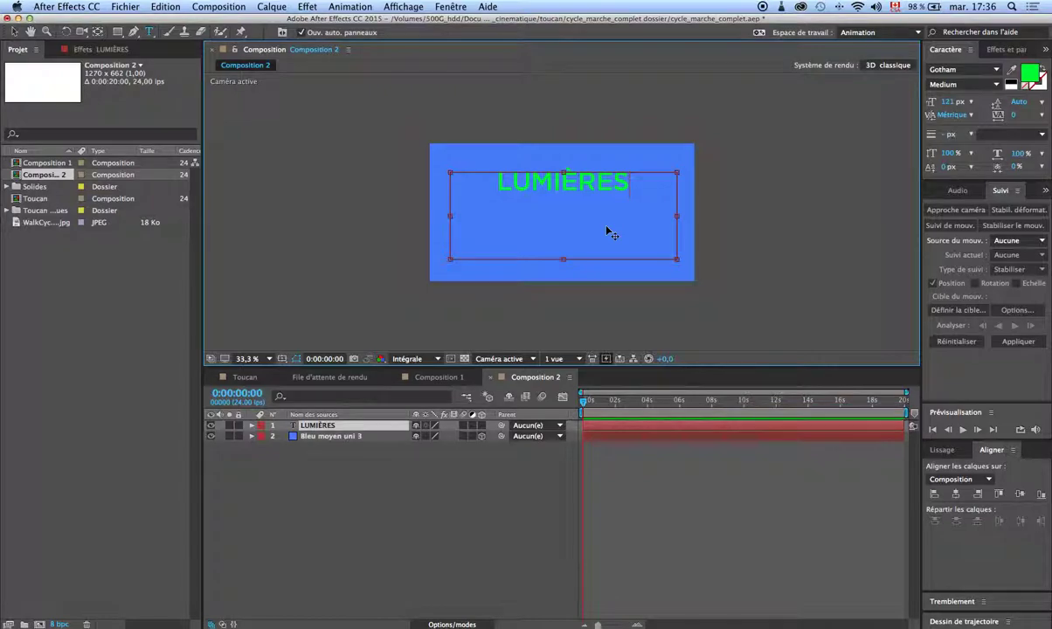
left_click(14, 32)
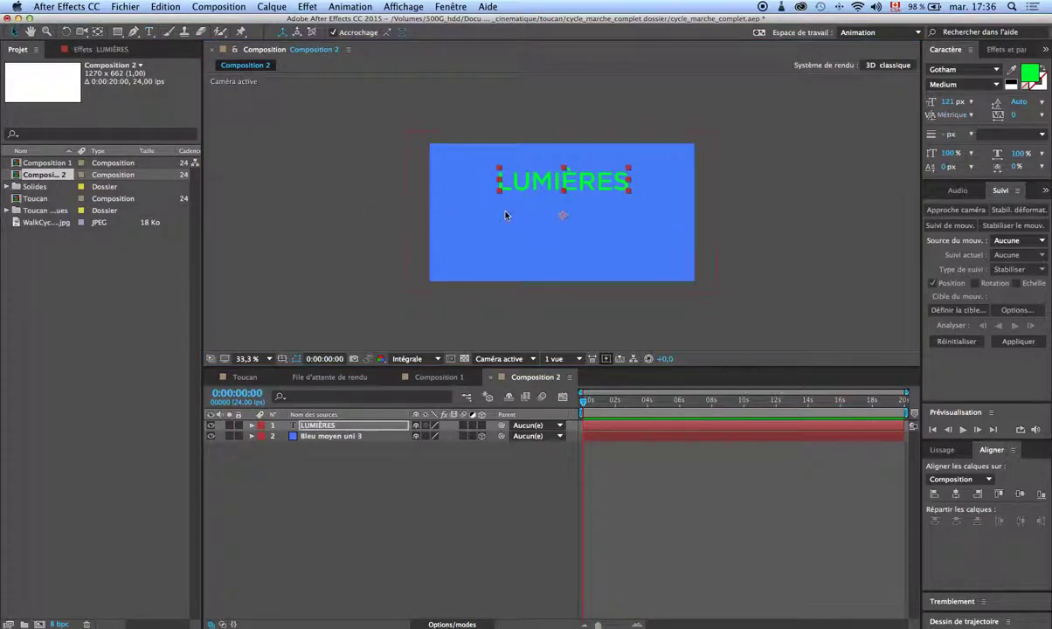
left_click_drag(556, 186, 560, 219)
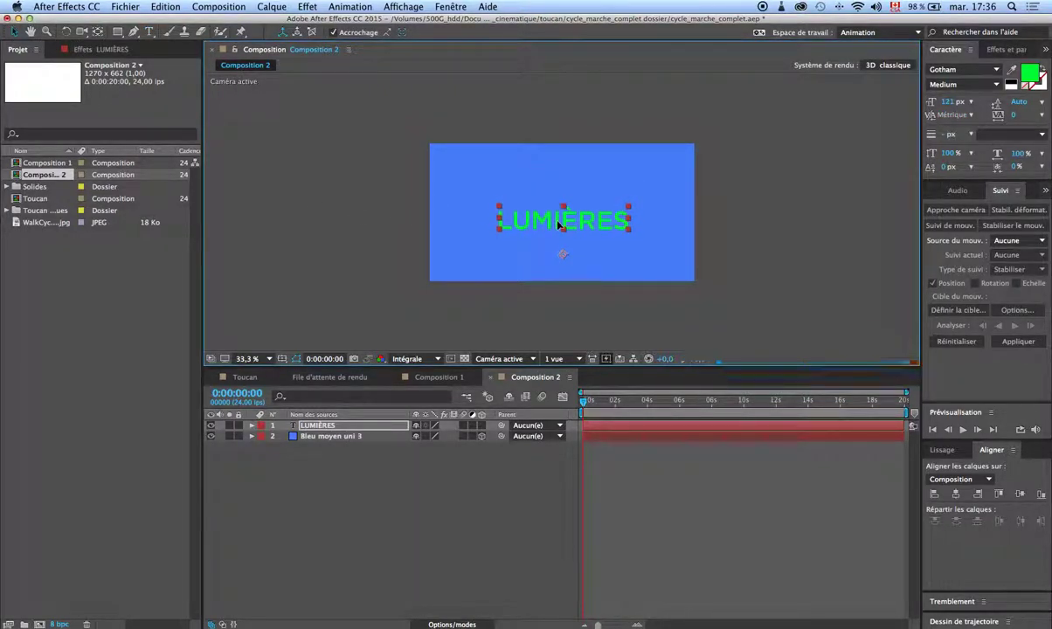
left_click(481, 426)
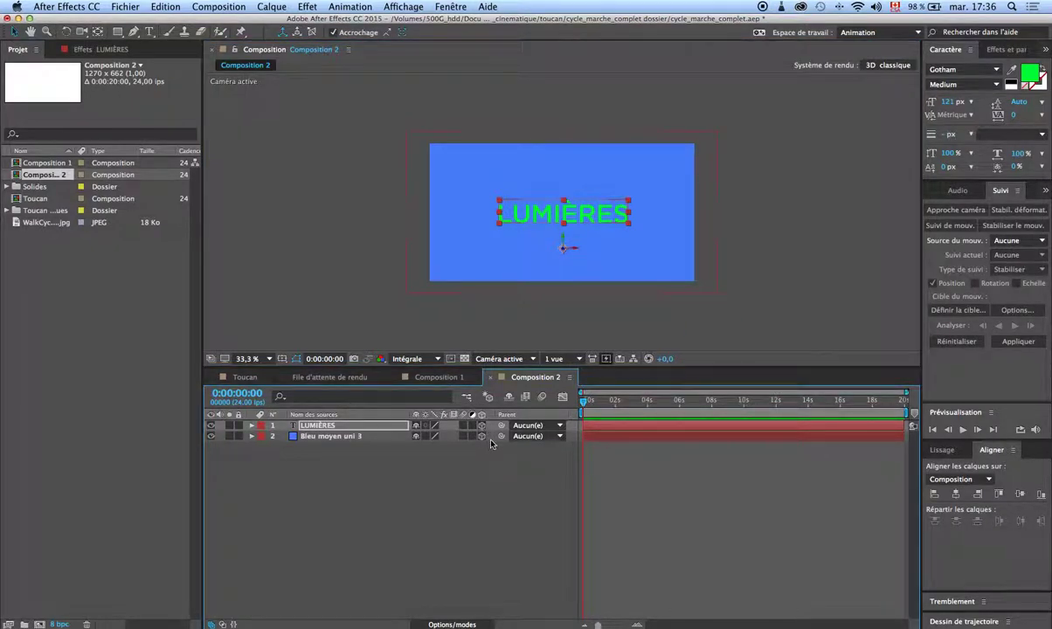
Step: In the Top view, drag the blue solid back along its Z axis
left_click(511, 359)
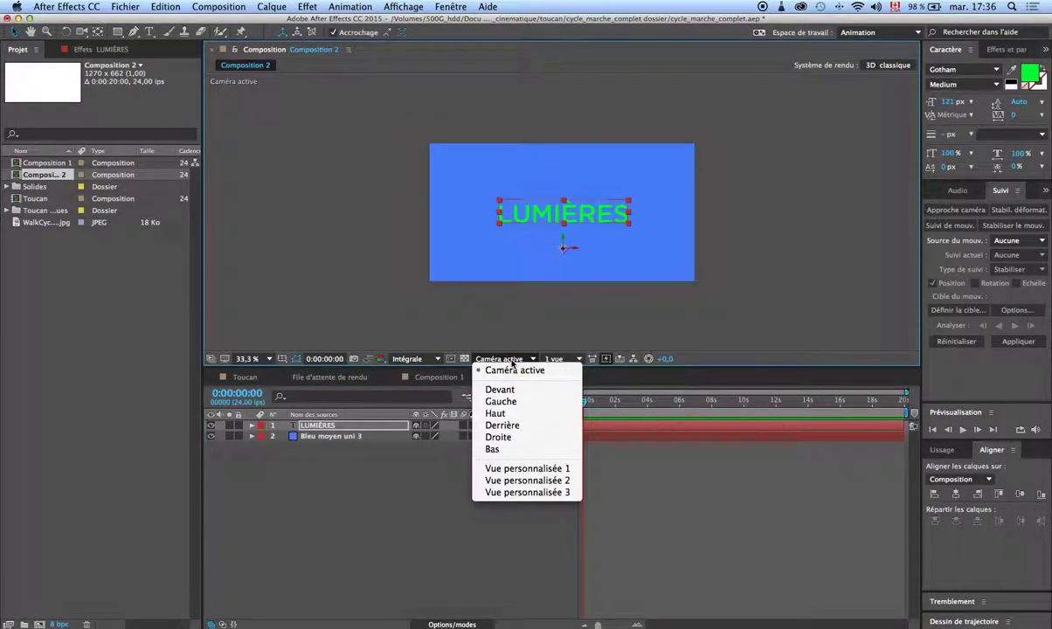
left_click(497, 413)
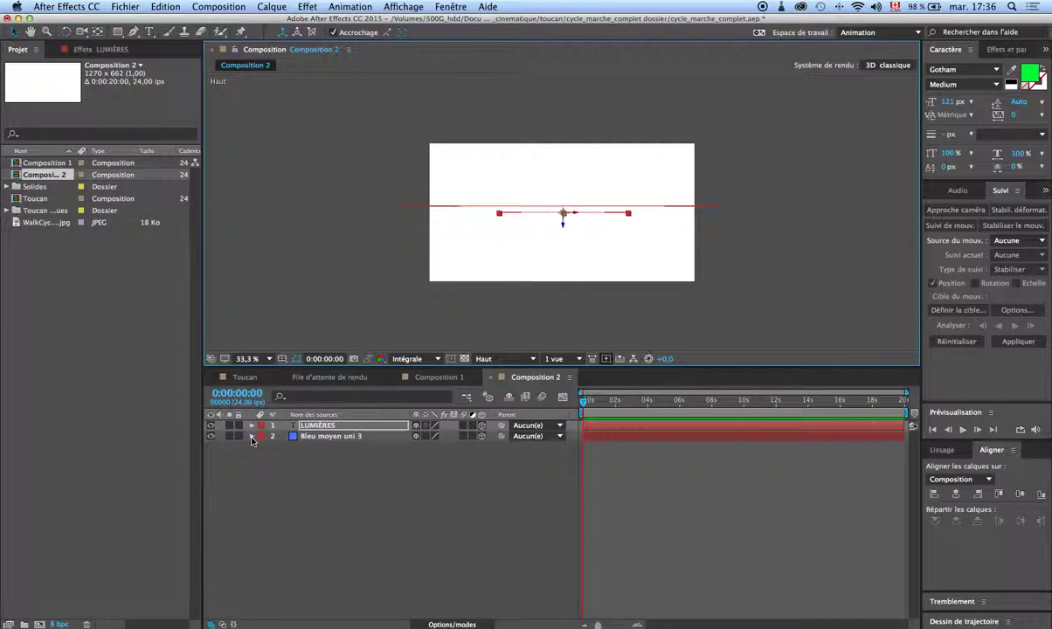
left_click(320, 440)
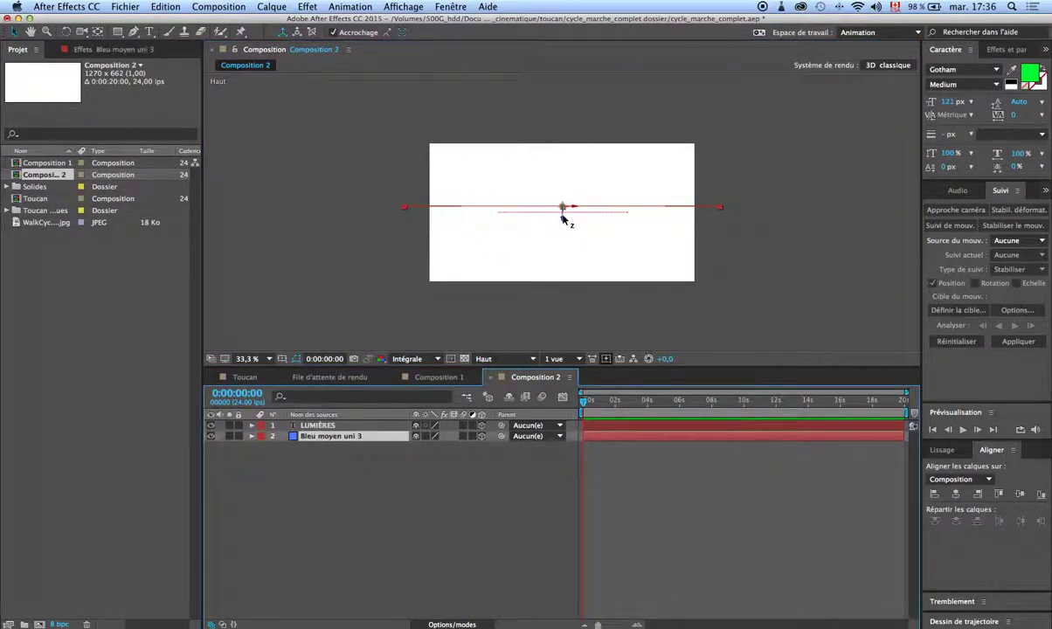
left_click_drag(563, 219, 561, 148)
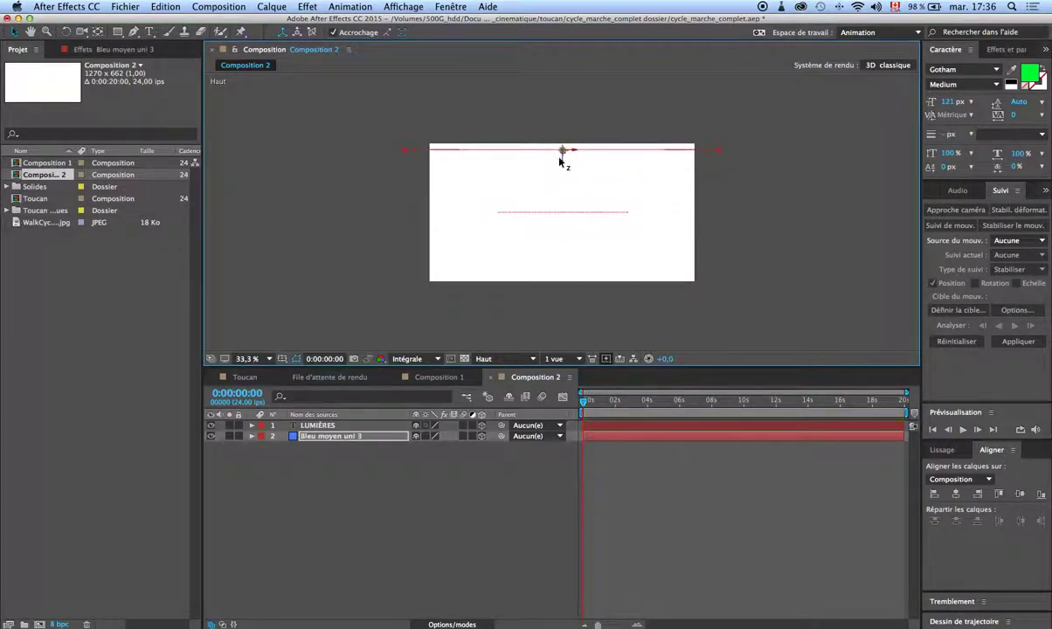
left_click_drag(561, 150, 561, 145)
Step: Fine-tune the blue solid's Position Z to about 411
left_click(252, 436)
left_click(389, 470)
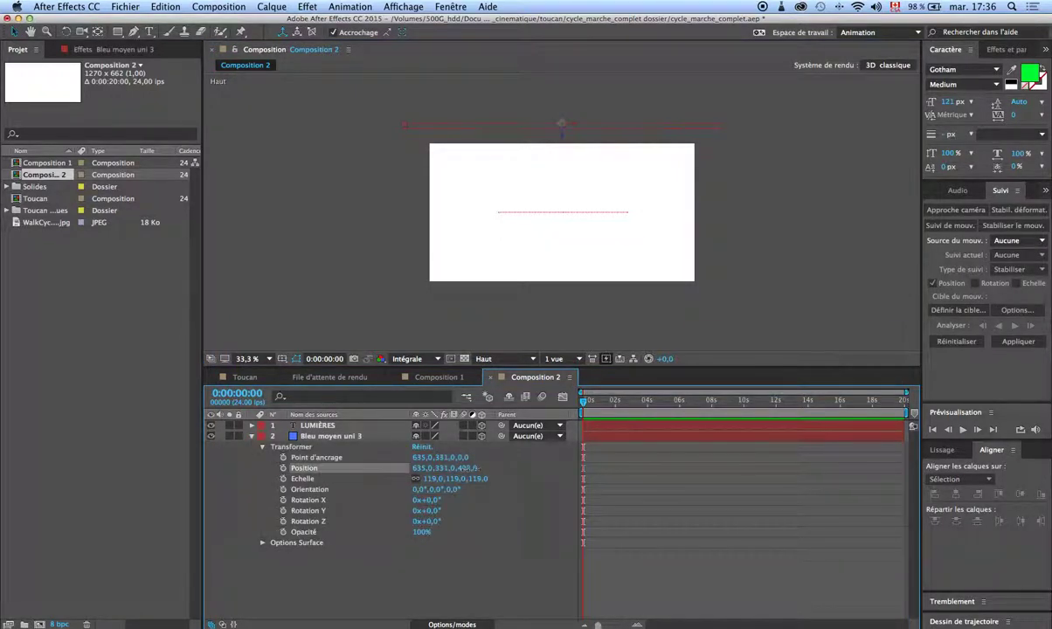
left_click_drag(460, 468, 468, 471)
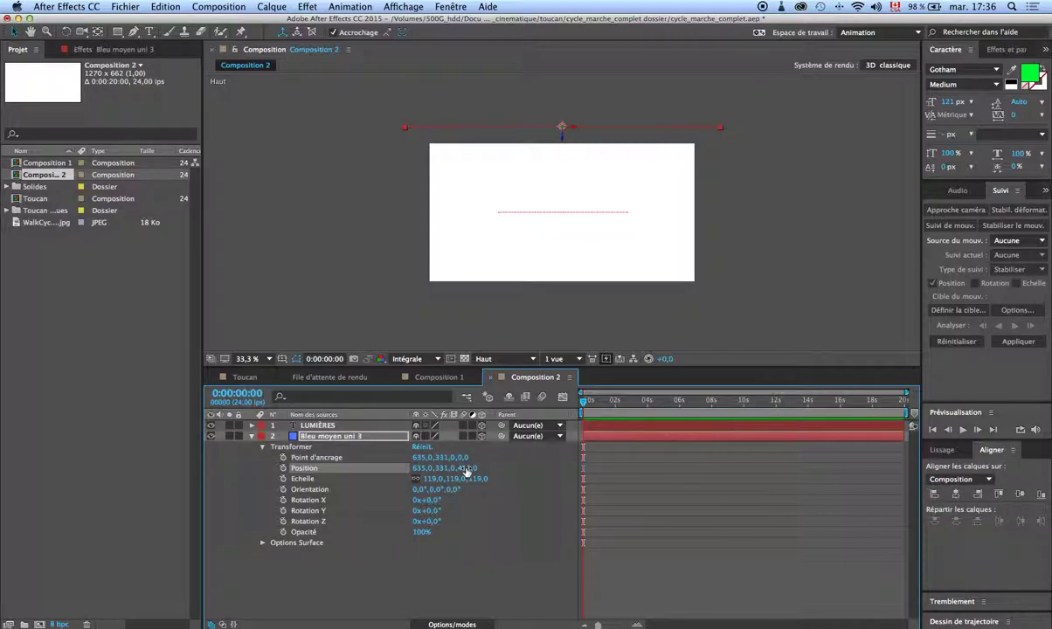
left_click(529, 359)
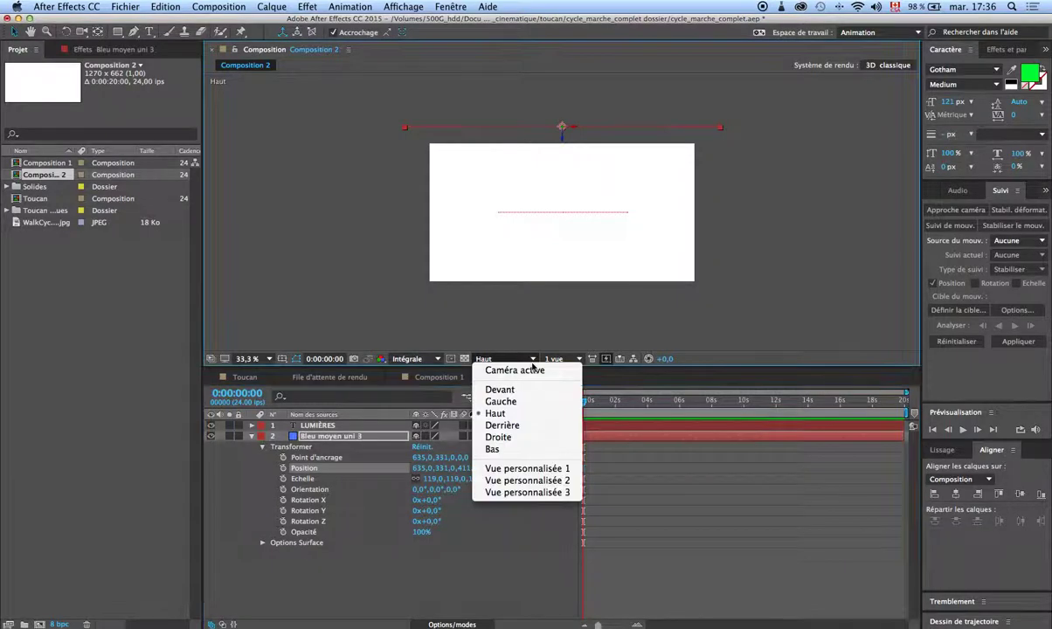
Step: In the Active Camera view, enlarge the blue solid to about 124% so it fills the frame
left_click(533, 370)
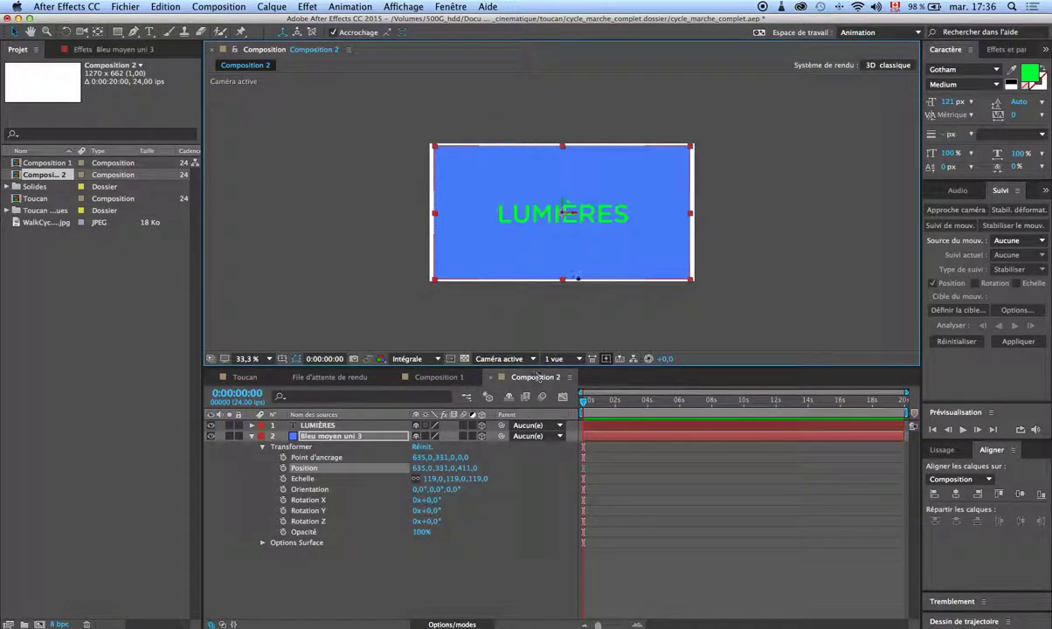
left_click_drag(690, 281, 697, 287)
left_click(503, 359)
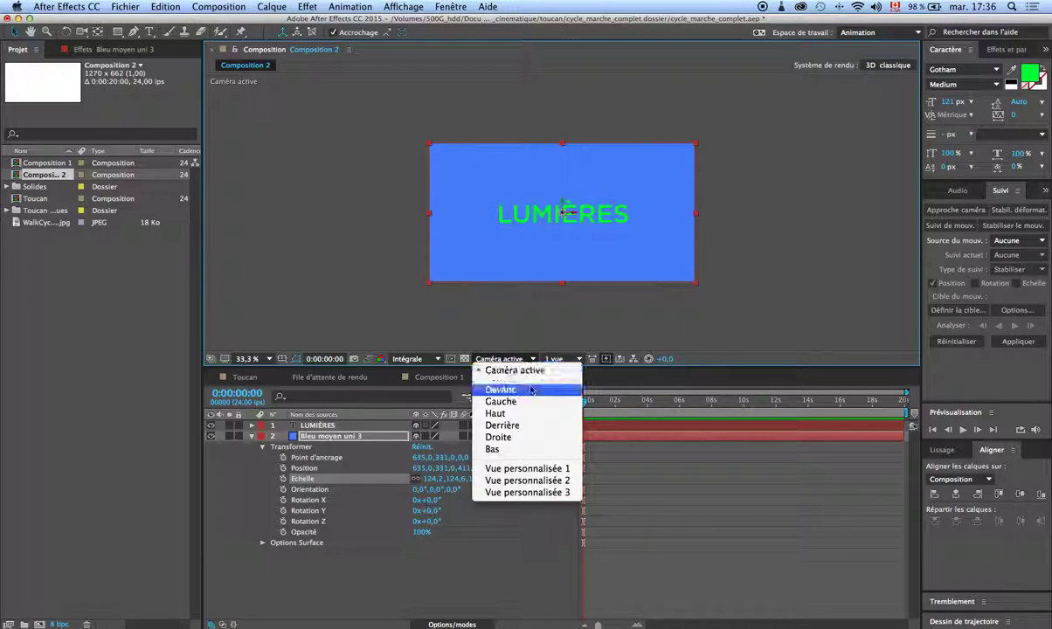
left_click(533, 414)
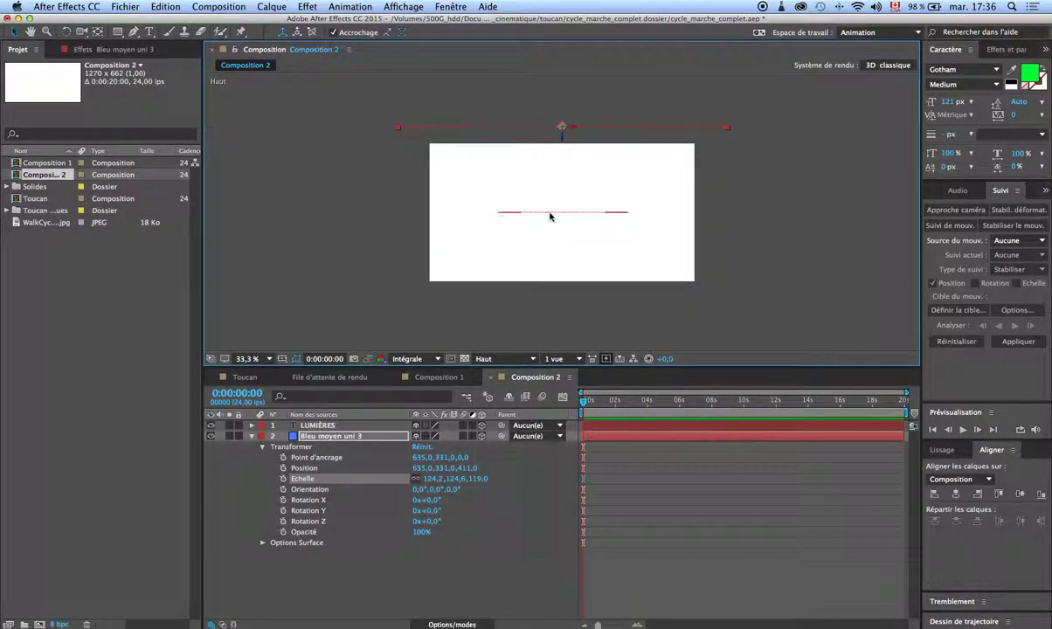
left_click(524, 359)
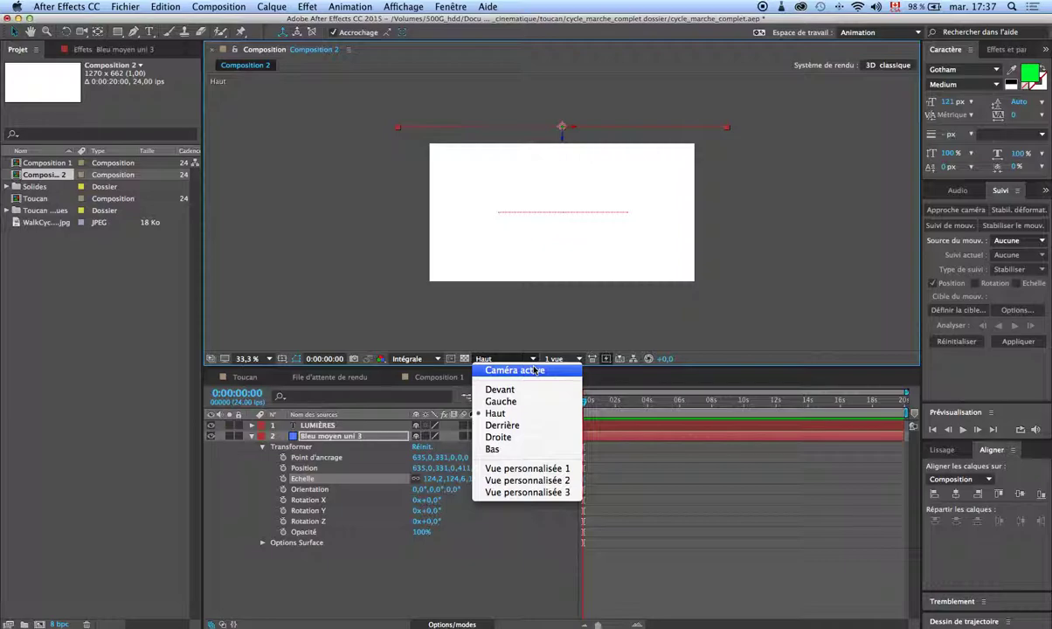
left_click(535, 370)
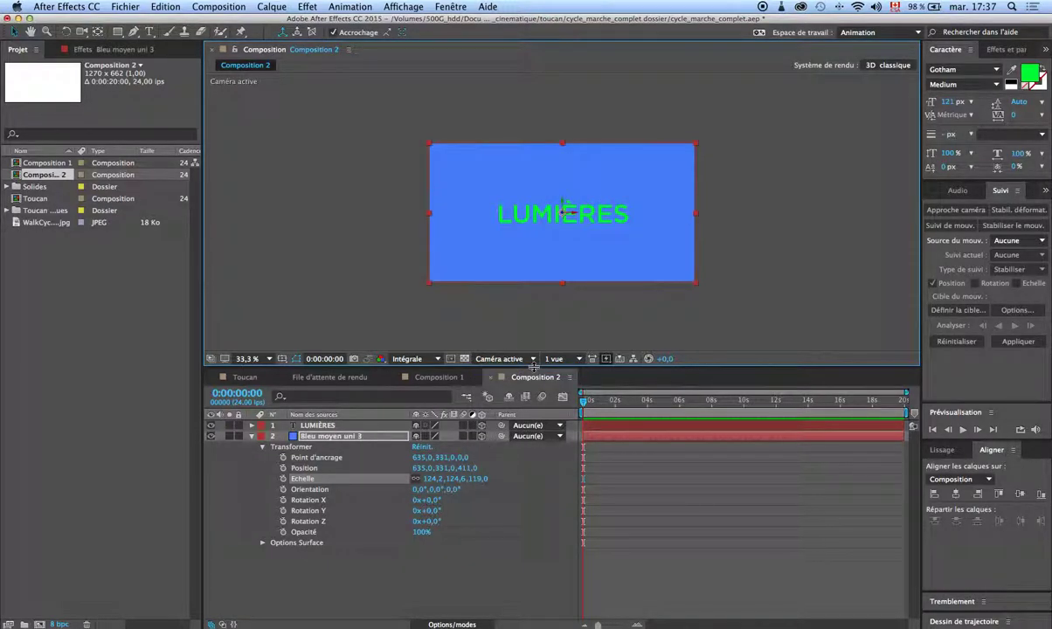
left_click(251, 437)
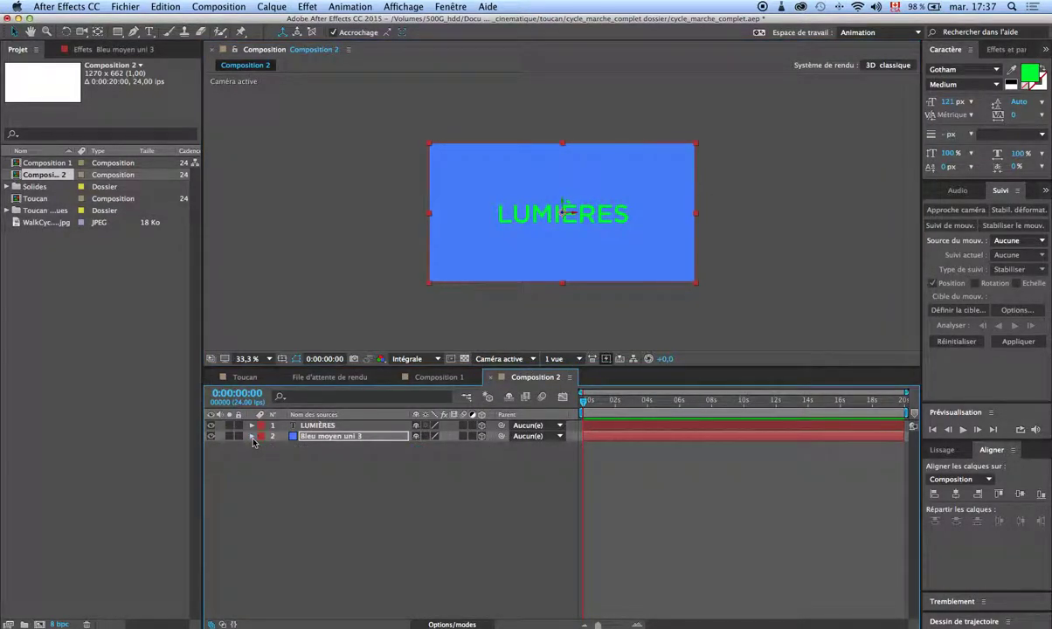
left_click(288, 425)
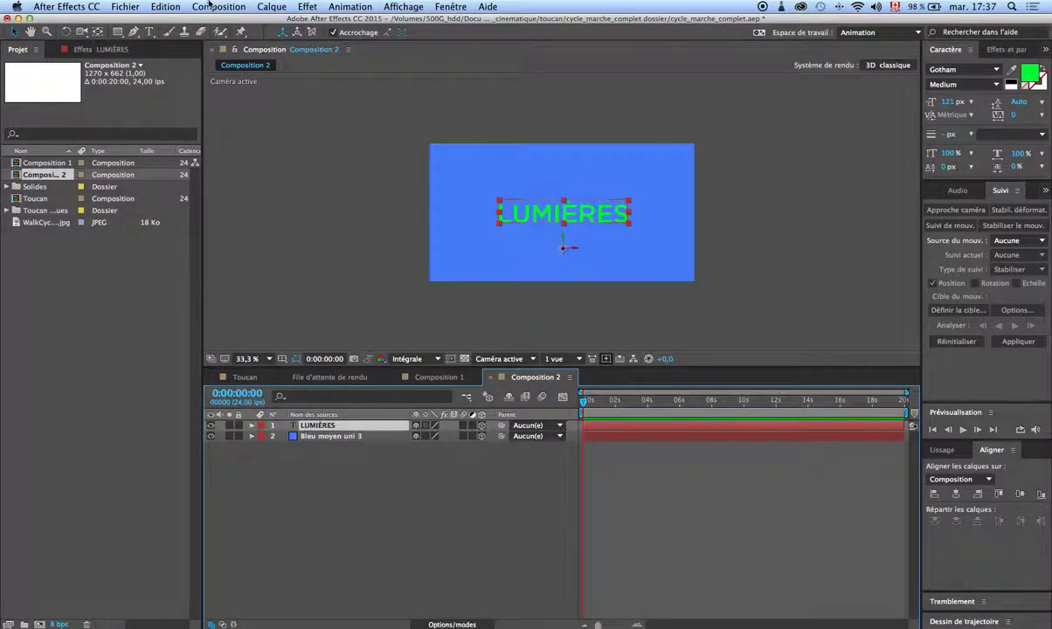
Step: Add a Spot light, Lumière 1, with Casts Shadows turned on
left_click(271, 7)
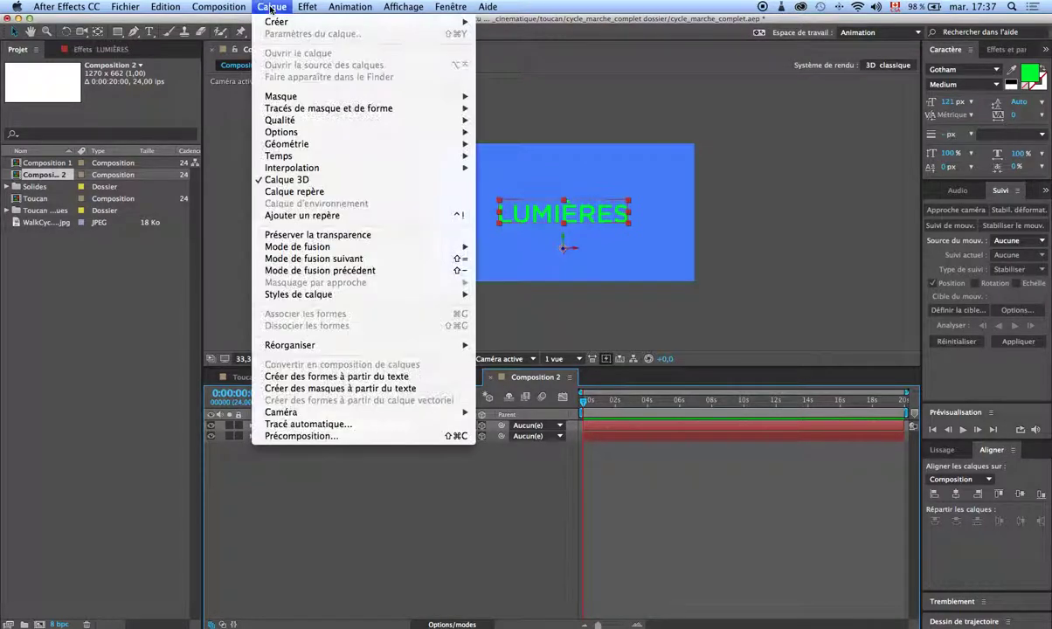
mouse_move(276, 22)
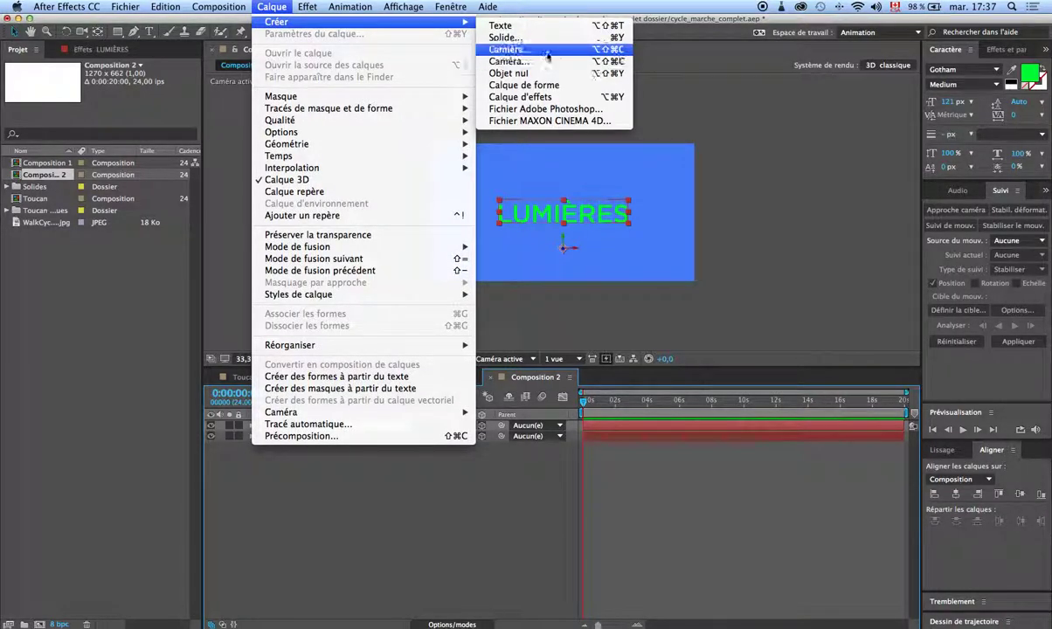
left_click(515, 48)
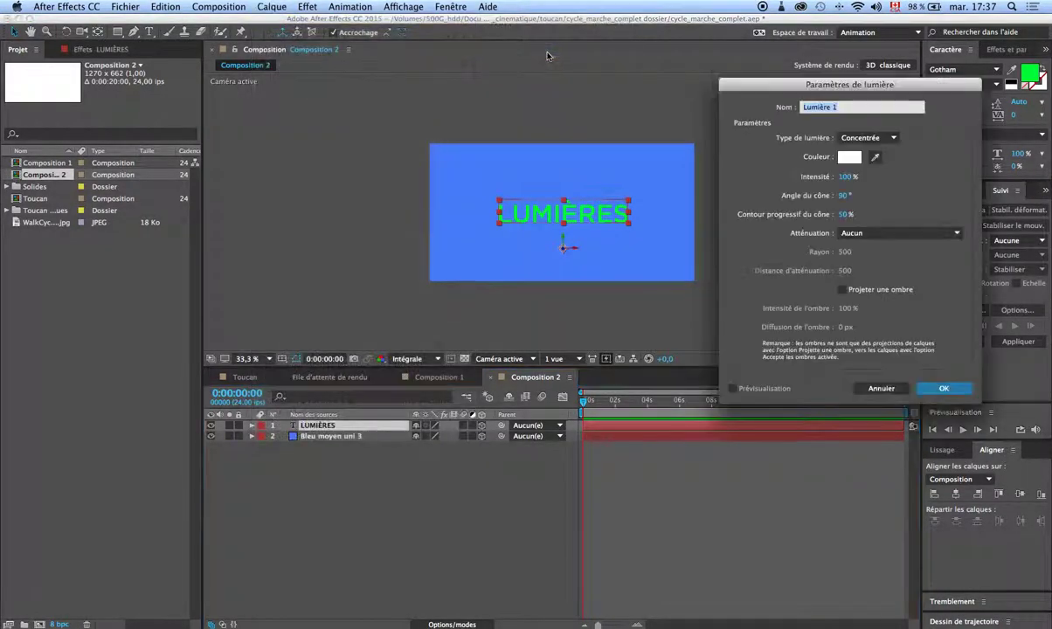
left_click(863, 138)
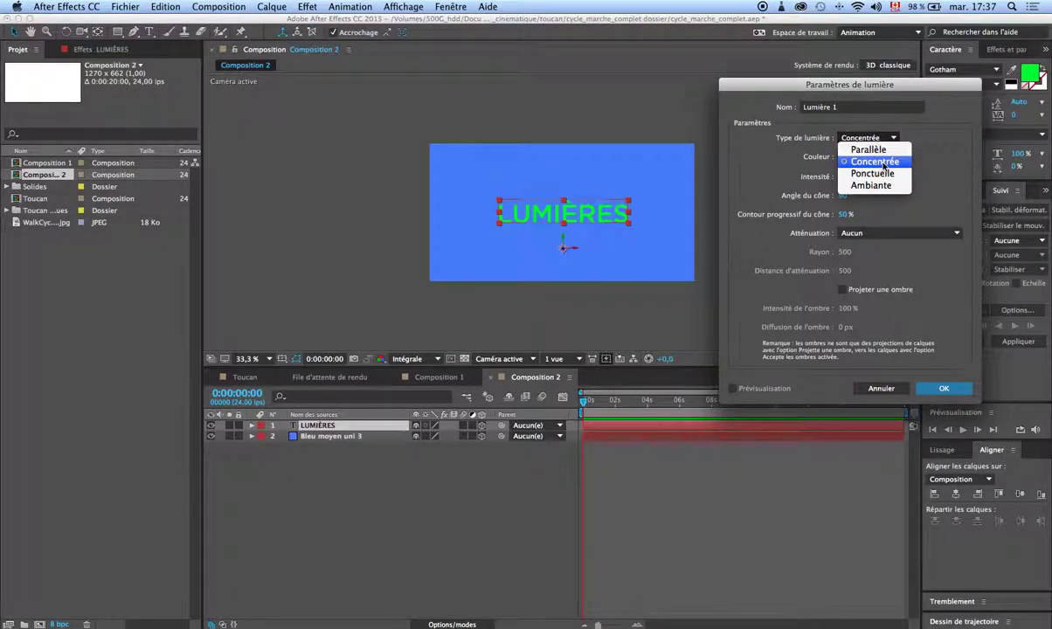
left_click(885, 162)
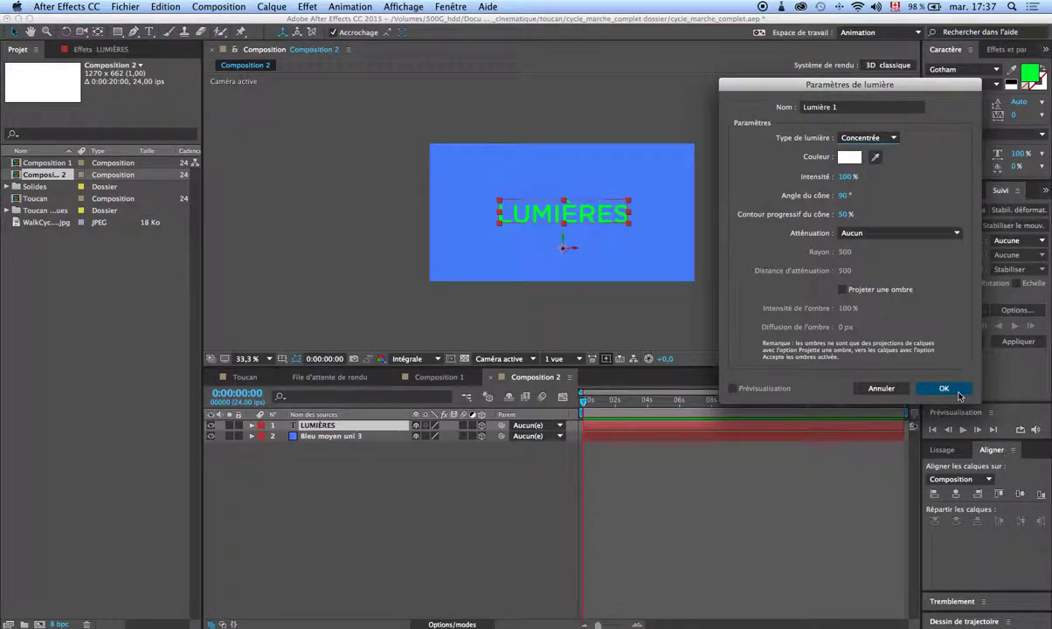
left_click(843, 289)
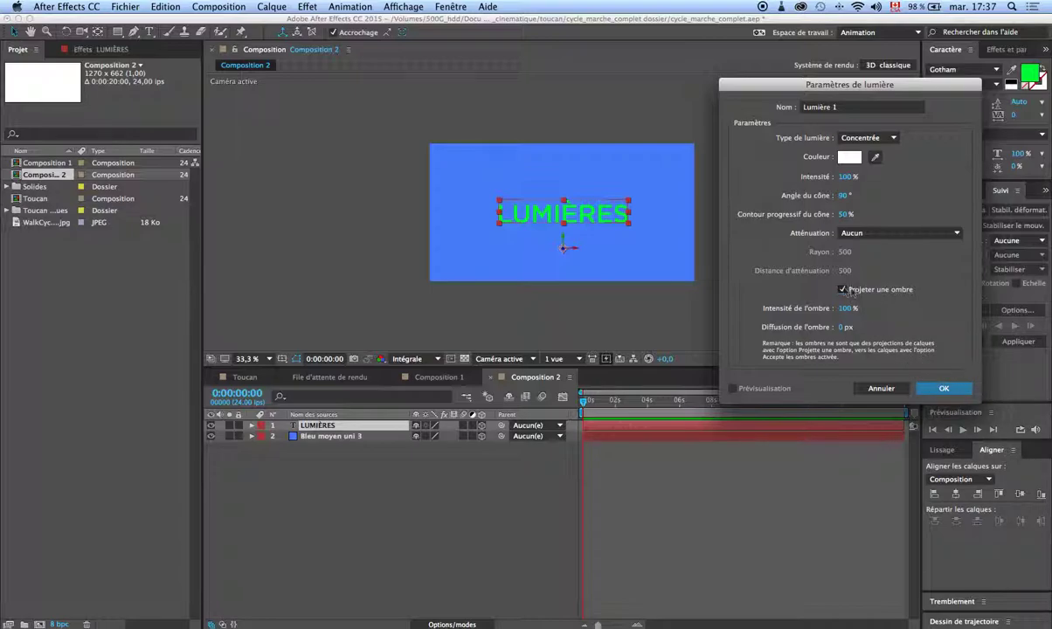
left_click(942, 391)
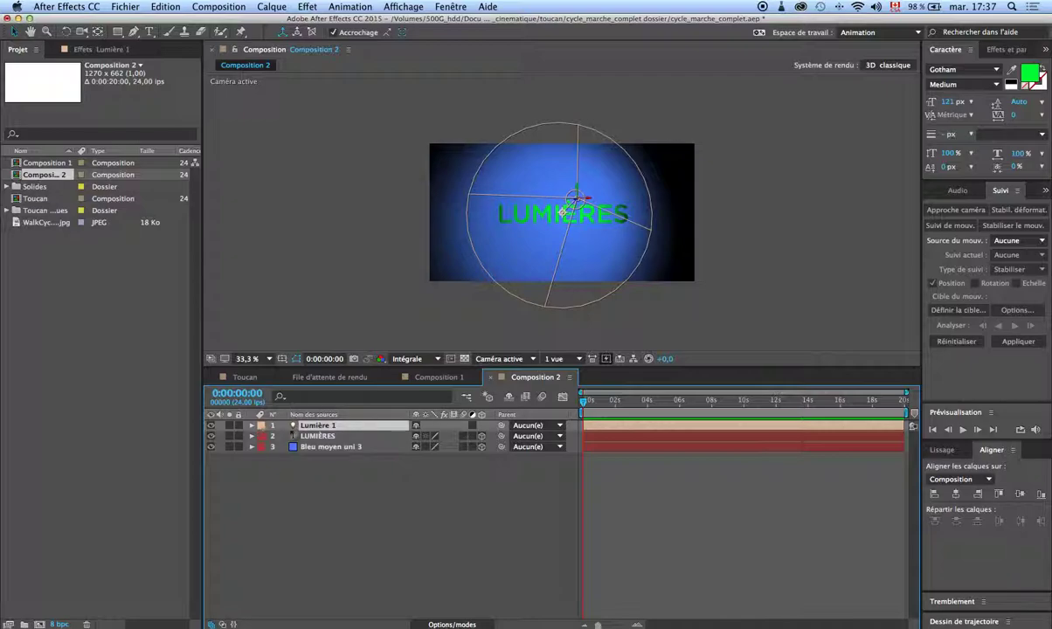
Step: Place Lumière 1 near LUMIÈRES and check its options: 100% intensity, 90° cone, 50% feather
mouse_move(594, 206)
left_mouse_down()
mouse_move(525, 194)
mouse_move(577, 213)
left_mouse_up()
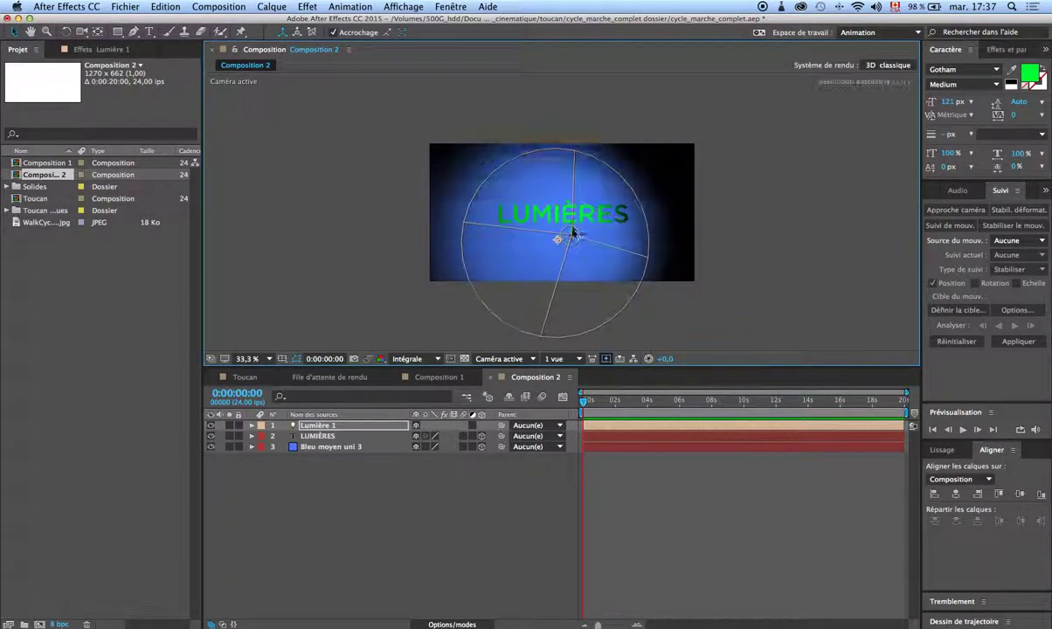
left_click_drag(577, 213, 579, 198)
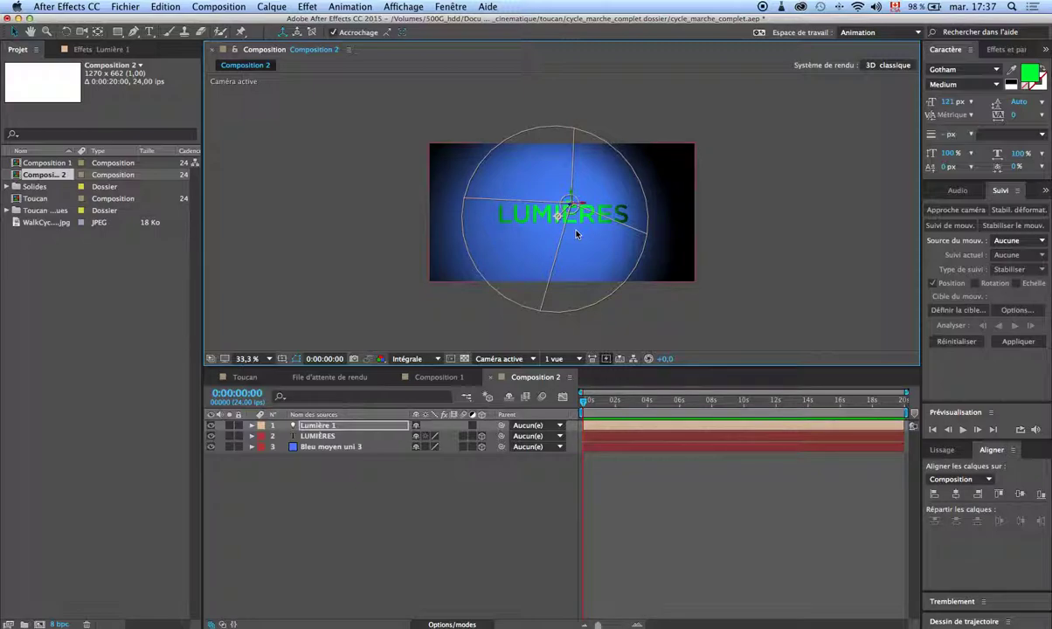
left_click(251, 426)
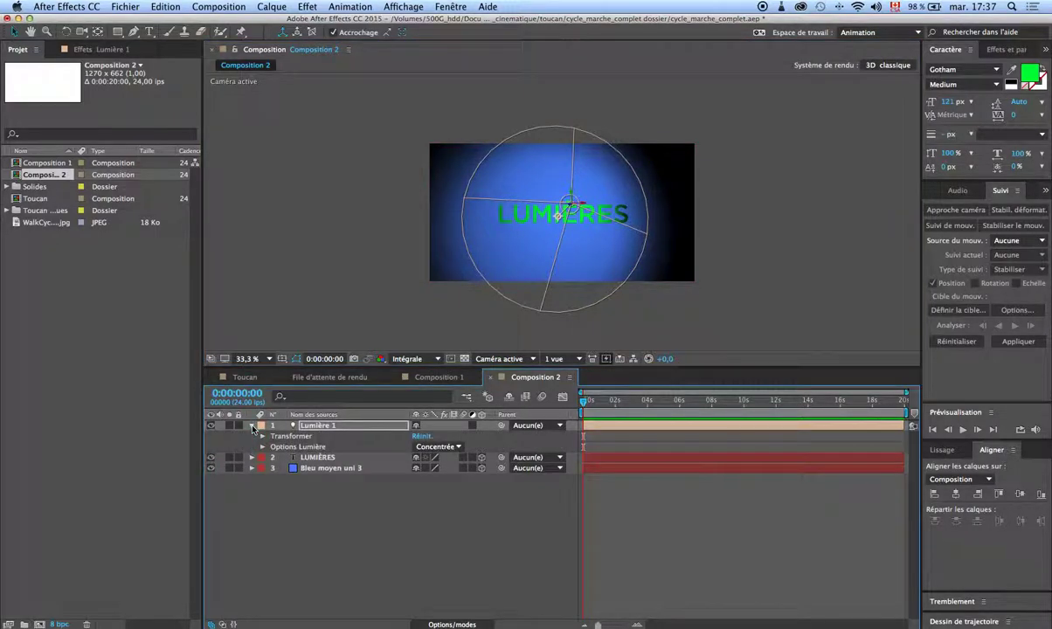
left_click(262, 447)
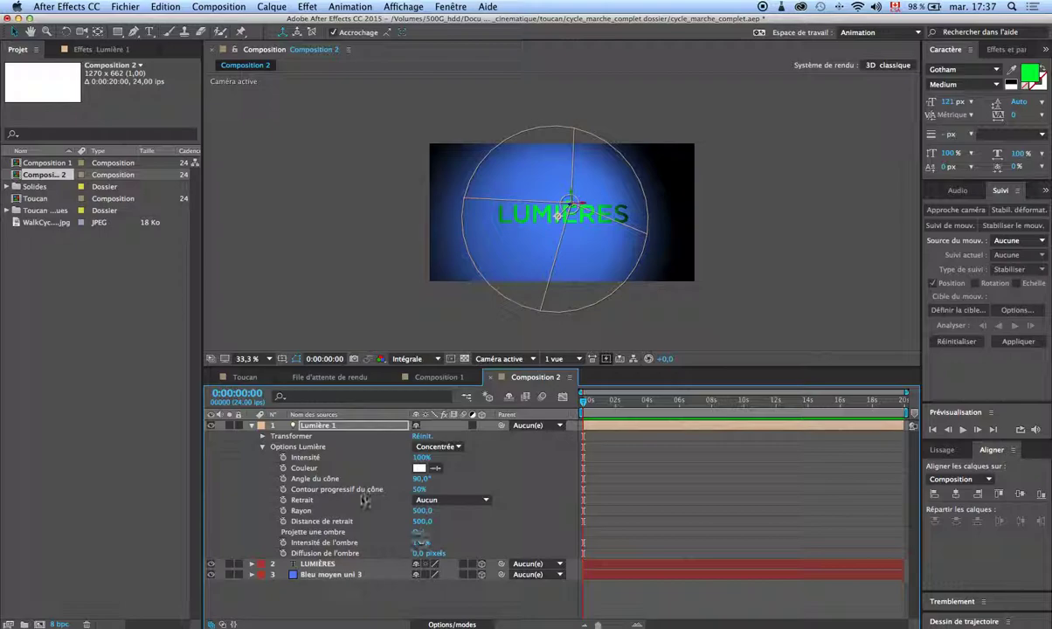
left_click(252, 427)
left_click(252, 426)
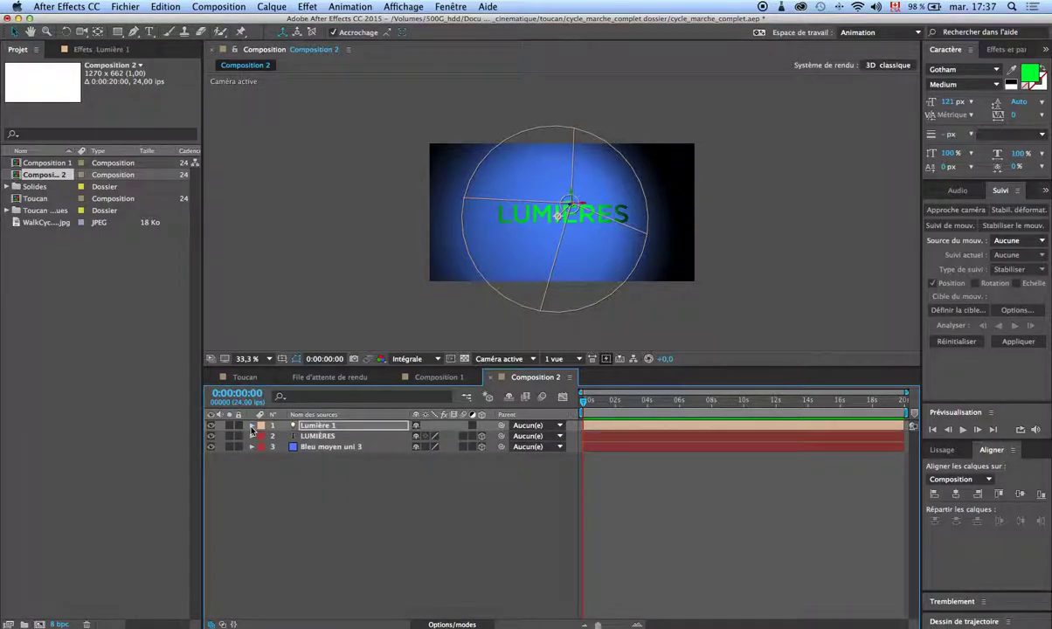
left_click(252, 437)
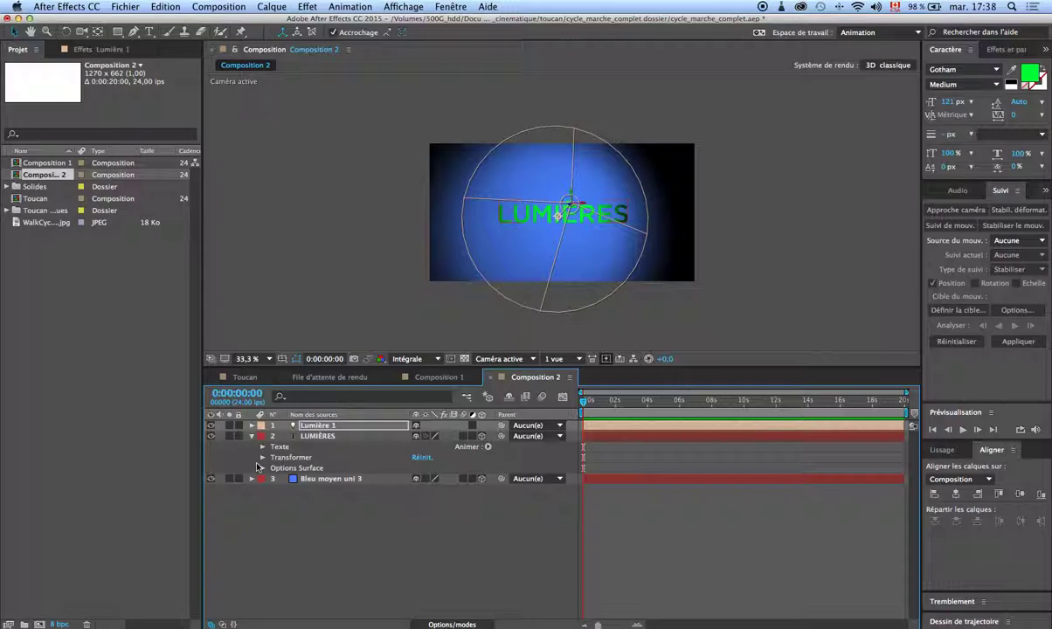
Step: Set LUMIÈRES' Projette une ombre to Oui and move the spot light to the text's left
left_click(310, 435)
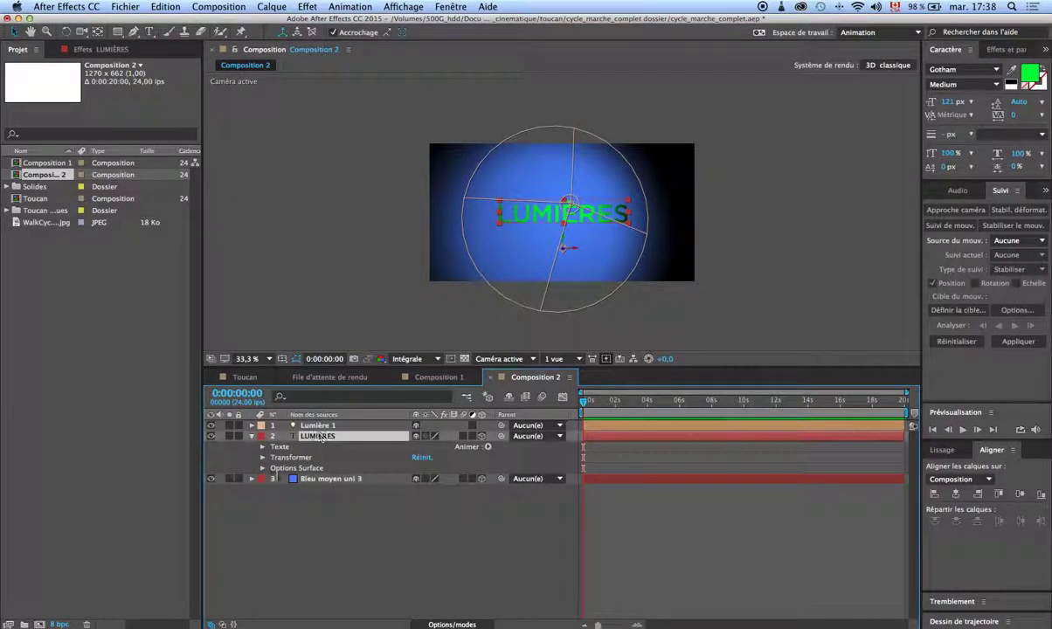
left_click(263, 470)
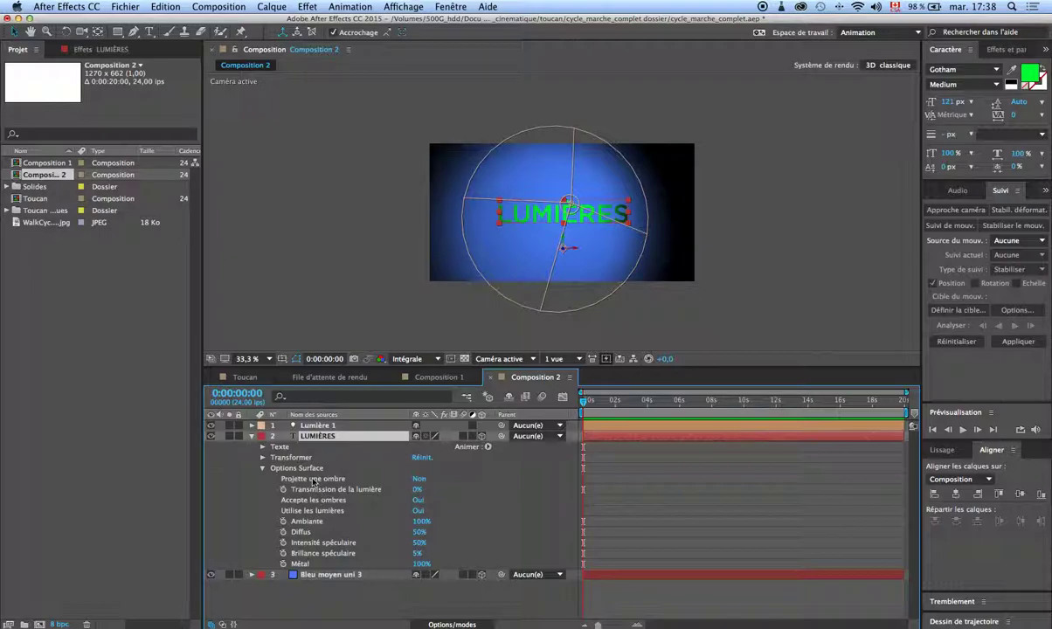
left_click(419, 479)
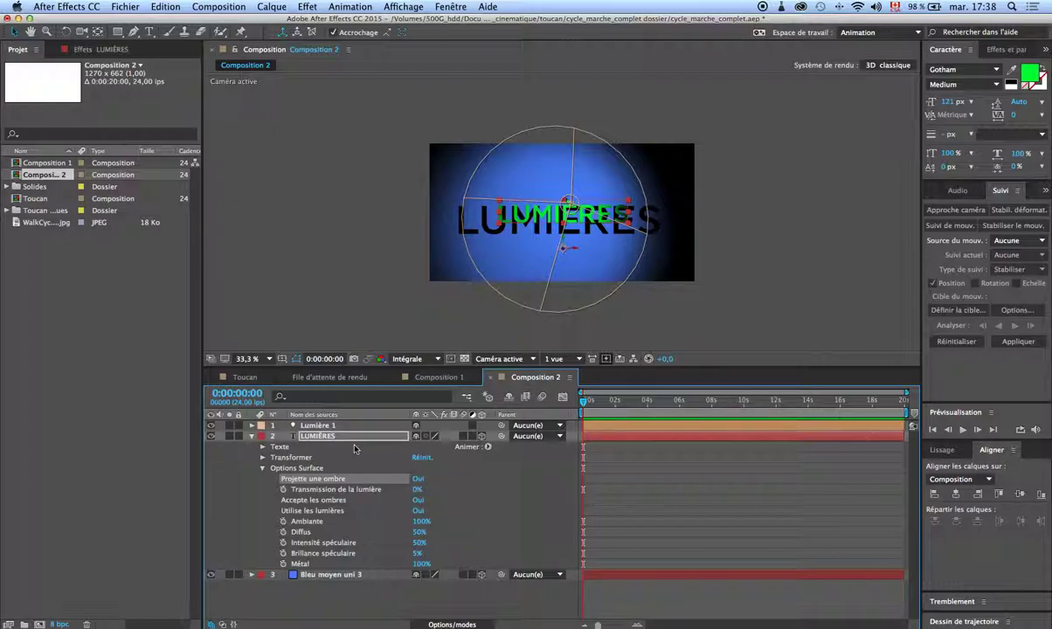
left_click(251, 437)
left_click(317, 426)
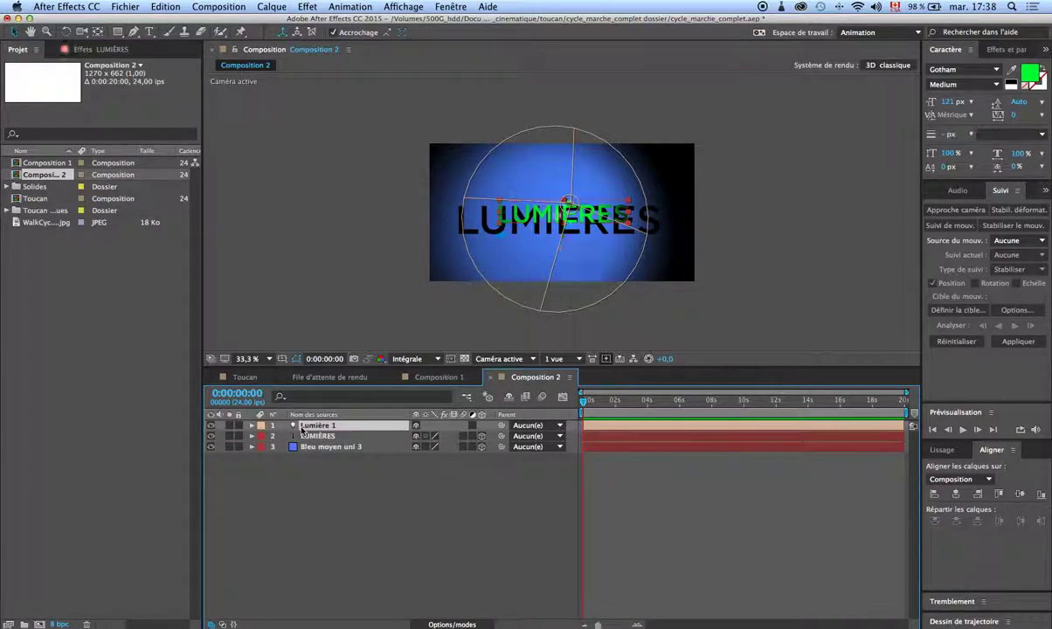
mouse_move(595, 212)
left_mouse_down()
mouse_move(647, 247)
mouse_move(684, 207)
mouse_move(463, 203)
left_mouse_up()
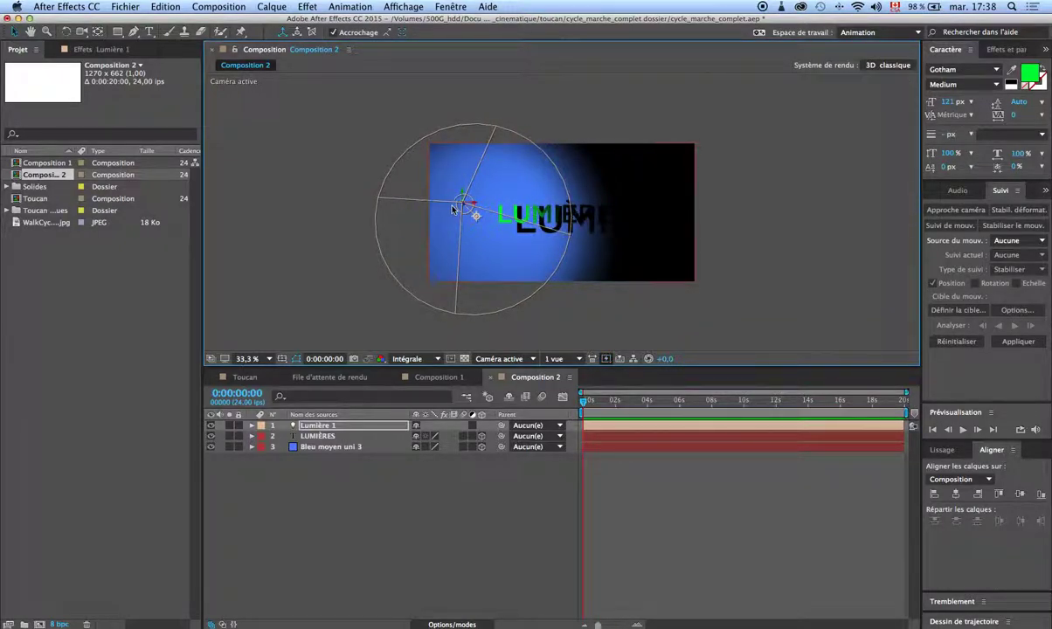
Step: Set Lumière 1's Diffusion de l'ombre (shadow diffusion) to about 59 pixels
left_click(252, 426)
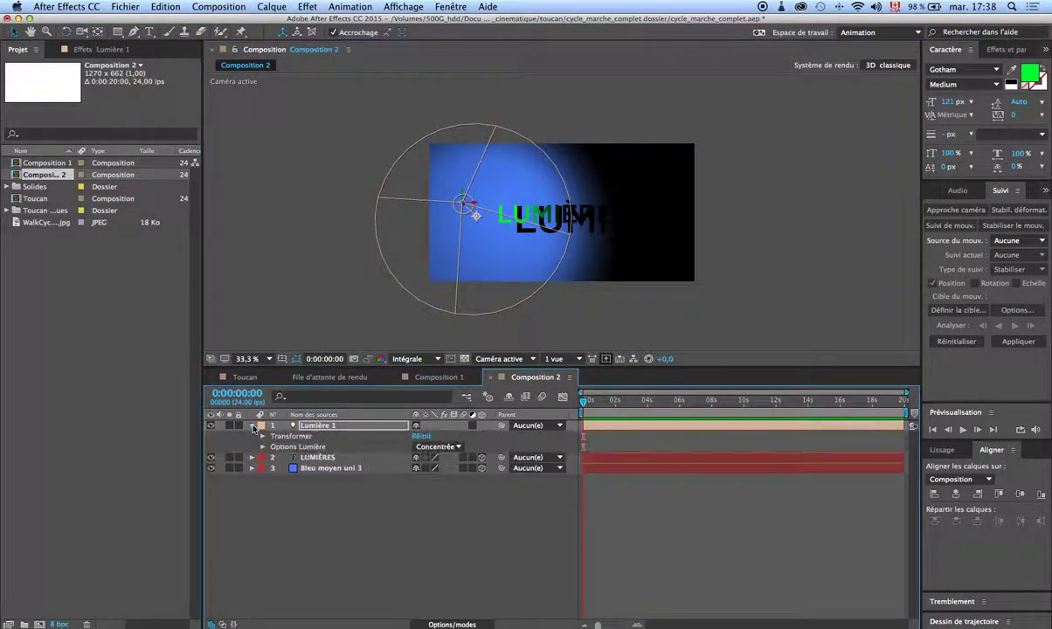
left_click(261, 447)
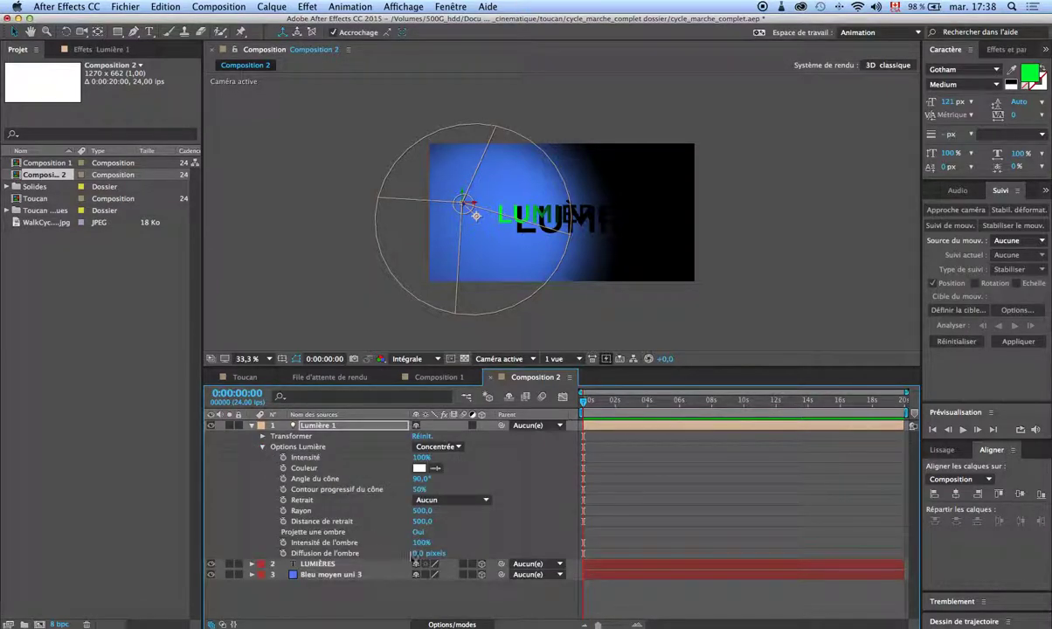
left_click_drag(414, 553, 465, 557)
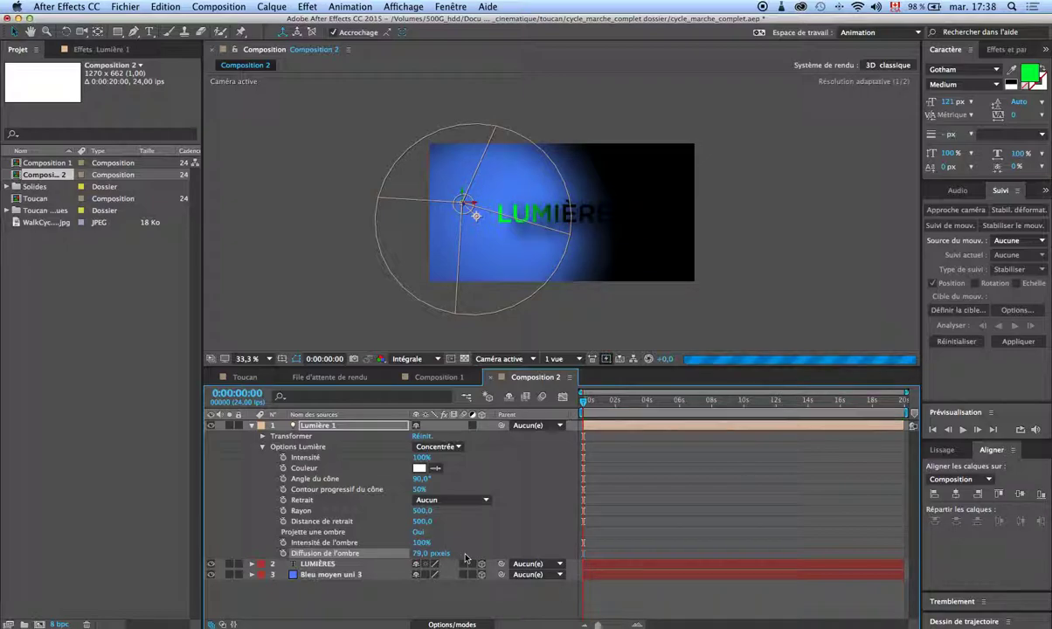
left_click_drag(391, 524, 451, 516)
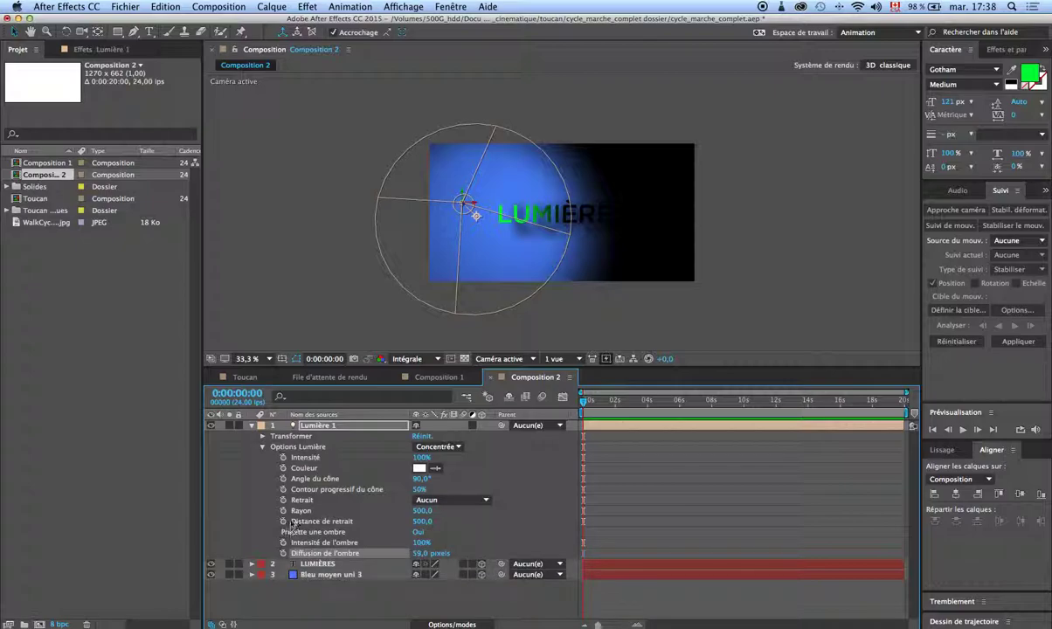
Step: Keyframe Lumière 1's Position at 0 s and move the light right at 14:06
left_click(262, 436)
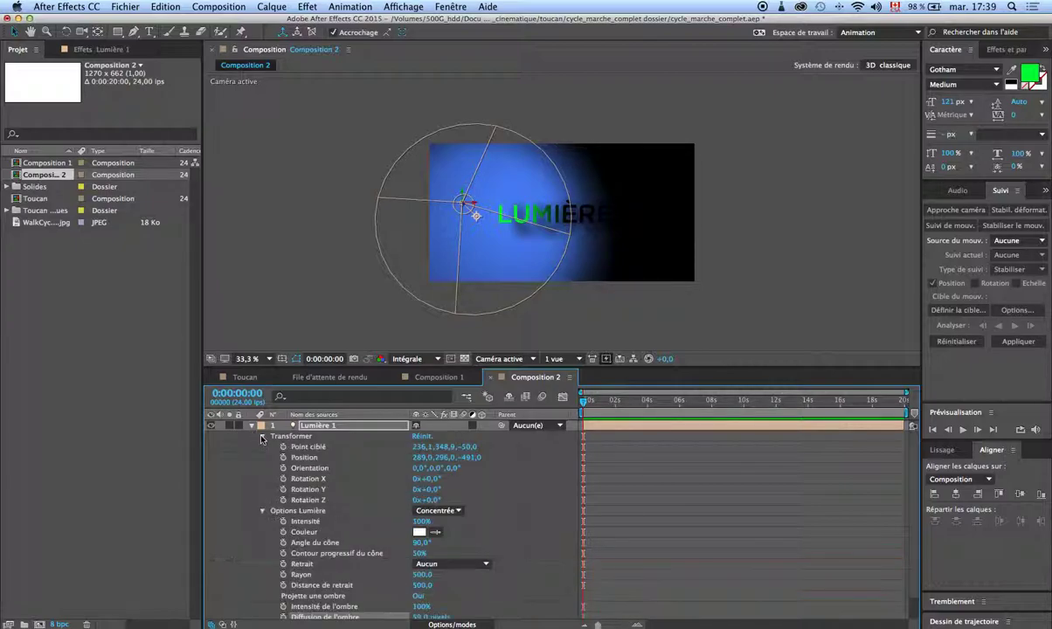
left_click(283, 458)
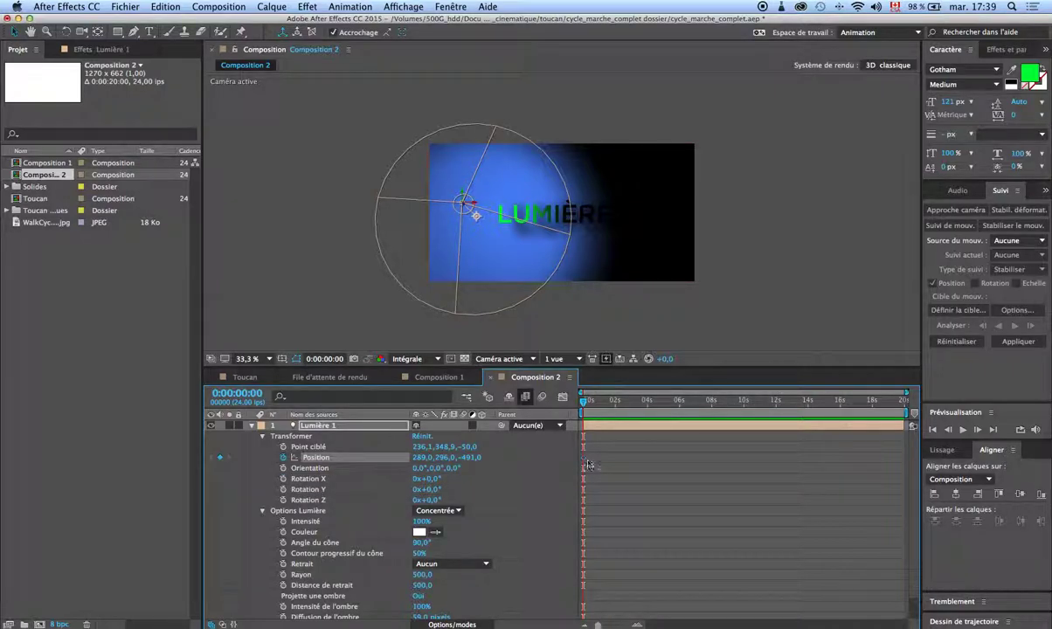
key("space")
left_click(814, 427)
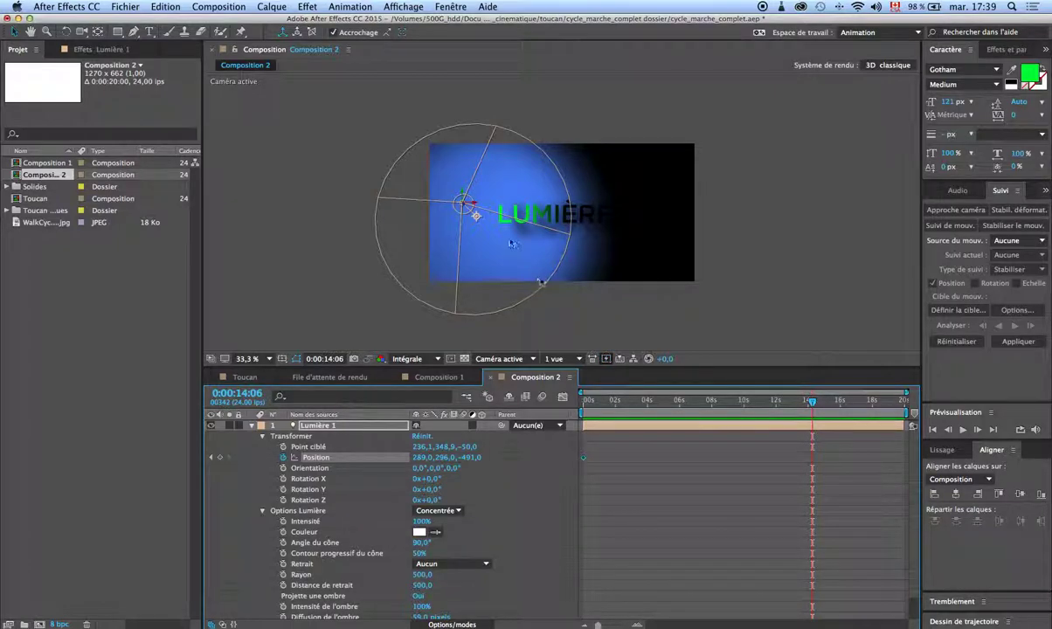
mouse_move(473, 207)
left_mouse_down()
mouse_move(720, 206)
mouse_move(695, 215)
left_mouse_up()
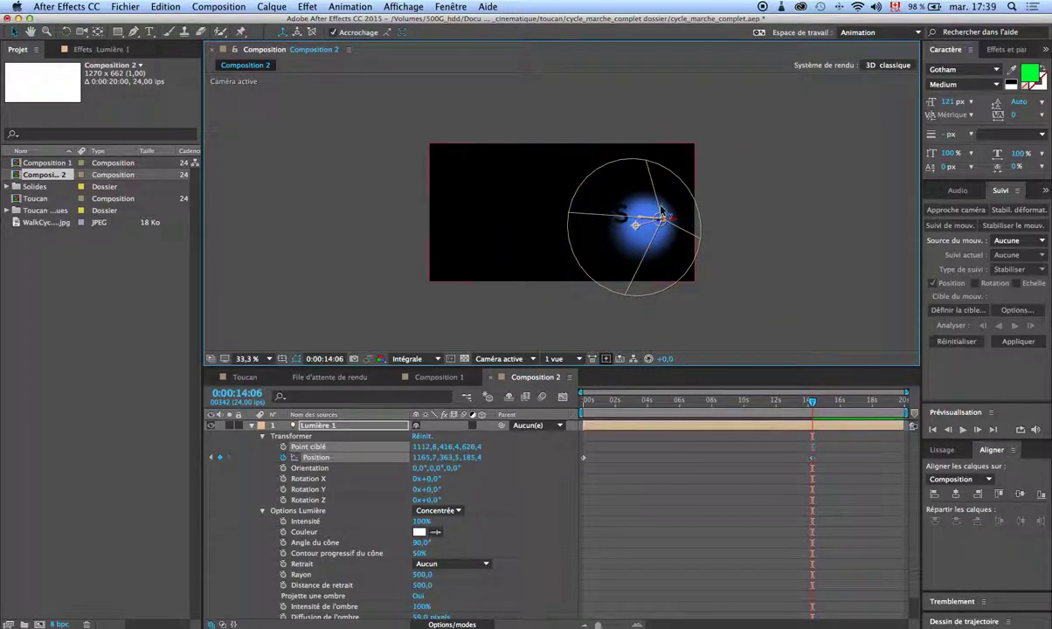
left_click_drag(662, 218, 665, 327)
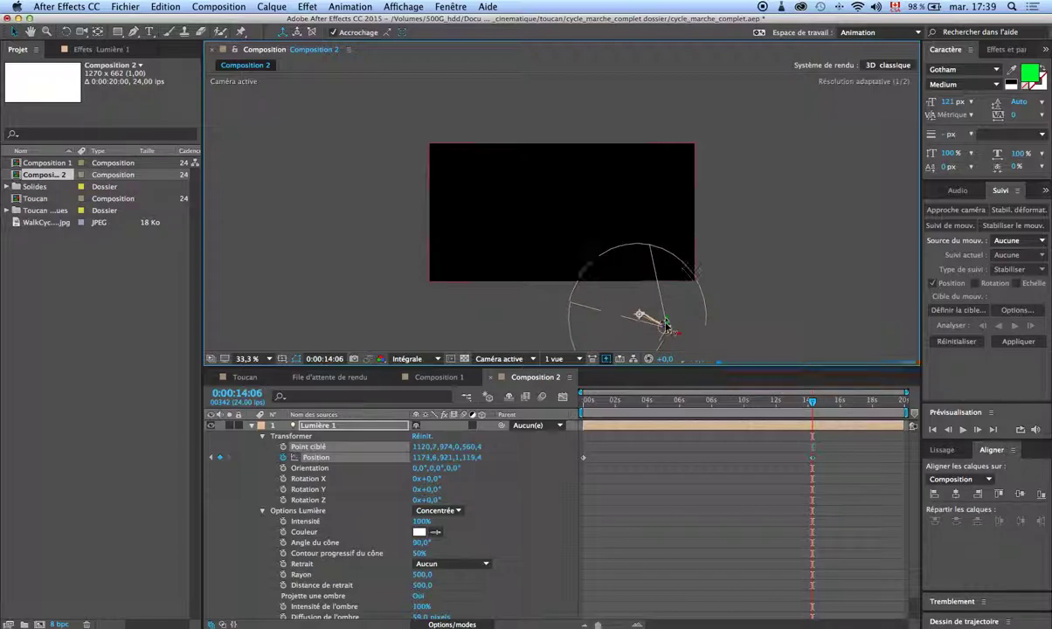
Step: Adjust the light's 0 s position and target, and scrub to preview the sweep
left_click_drag(813, 405, 552, 400)
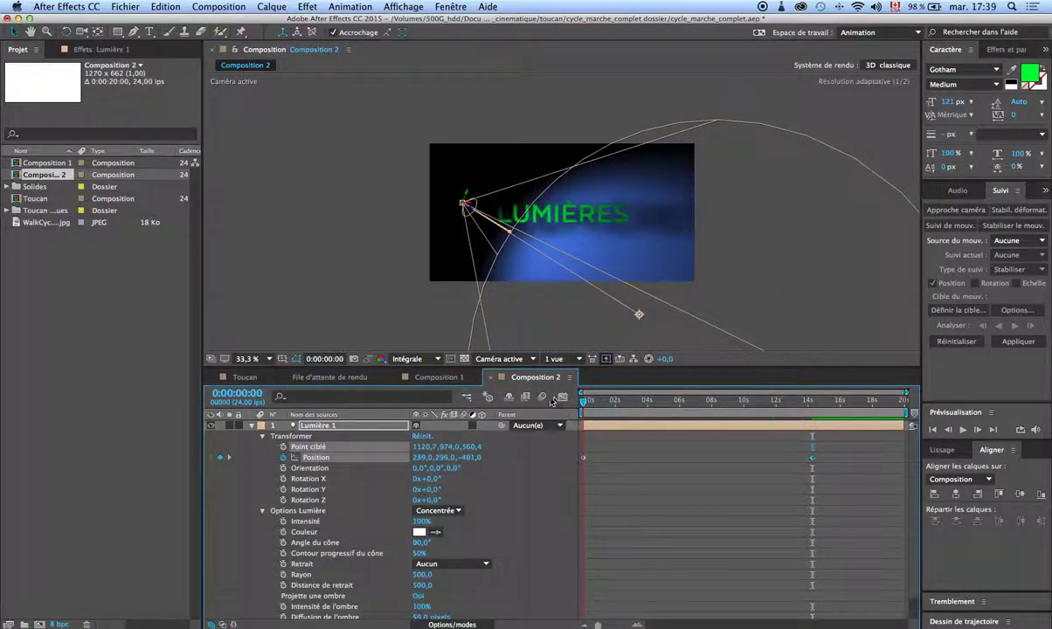
left_click(584, 457)
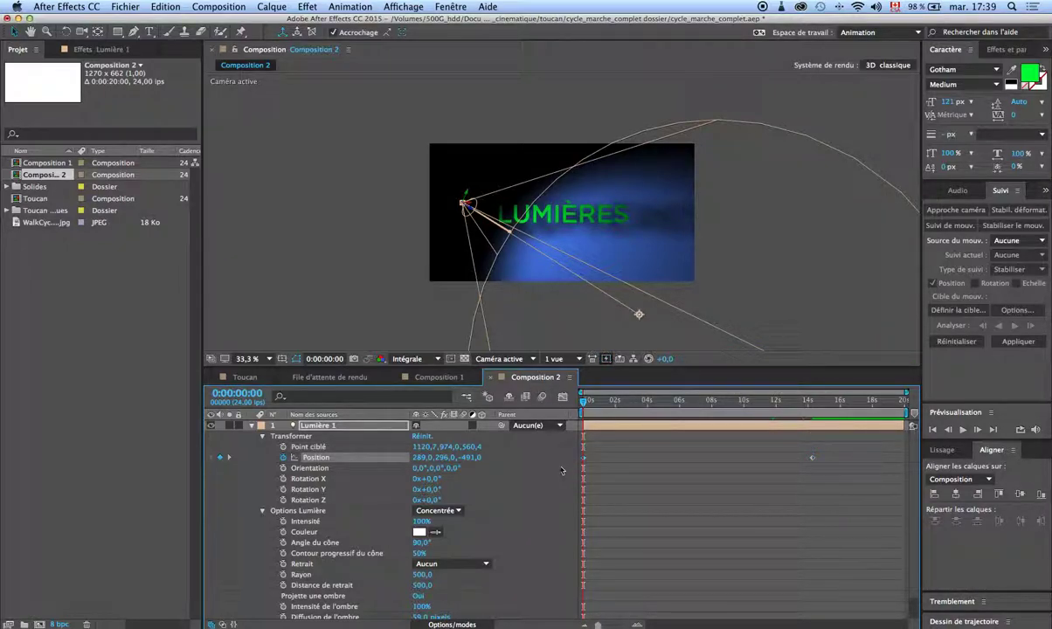
left_click_drag(429, 458, 589, 450)
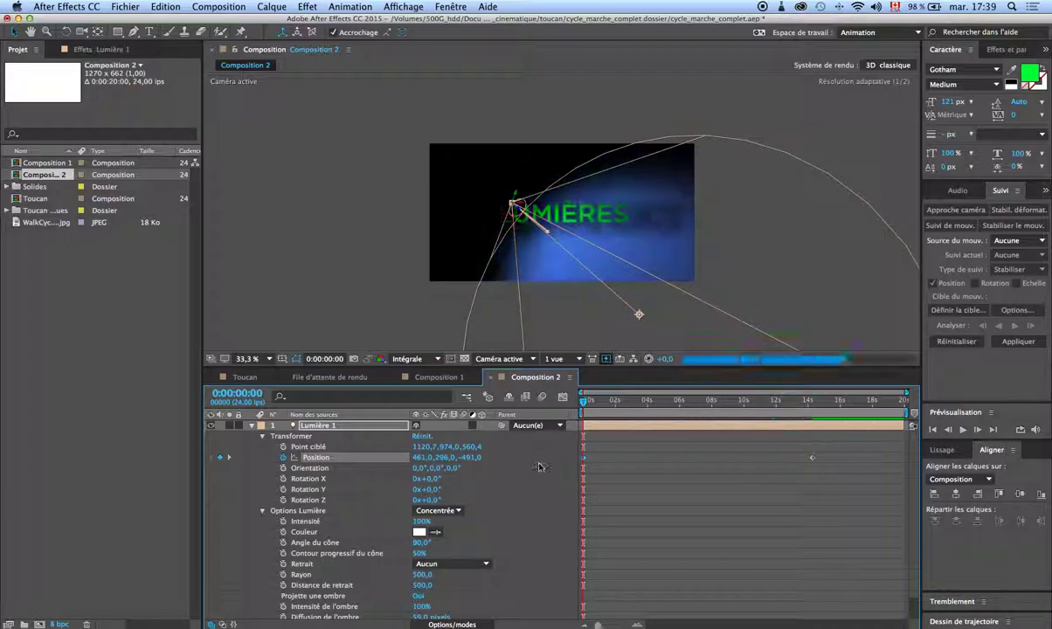
mouse_move(489, 197)
left_mouse_down()
mouse_move(450, 169)
mouse_move(542, 229)
left_mouse_up()
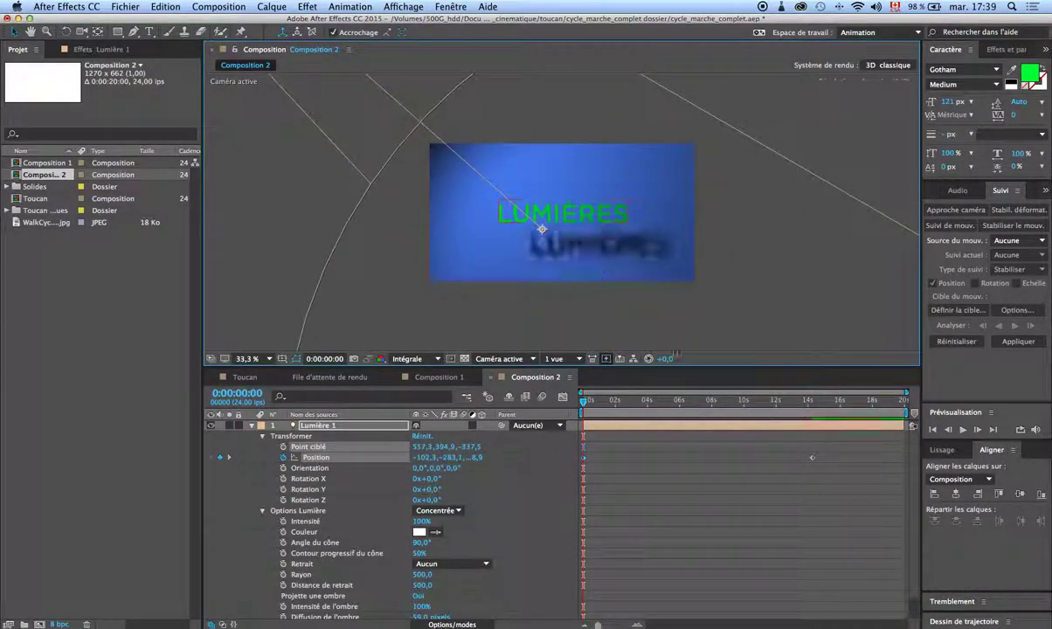
mouse_move(579, 408)
left_mouse_down()
mouse_move(801, 441)
mouse_move(640, 441)
mouse_move(704, 452)
left_mouse_up()
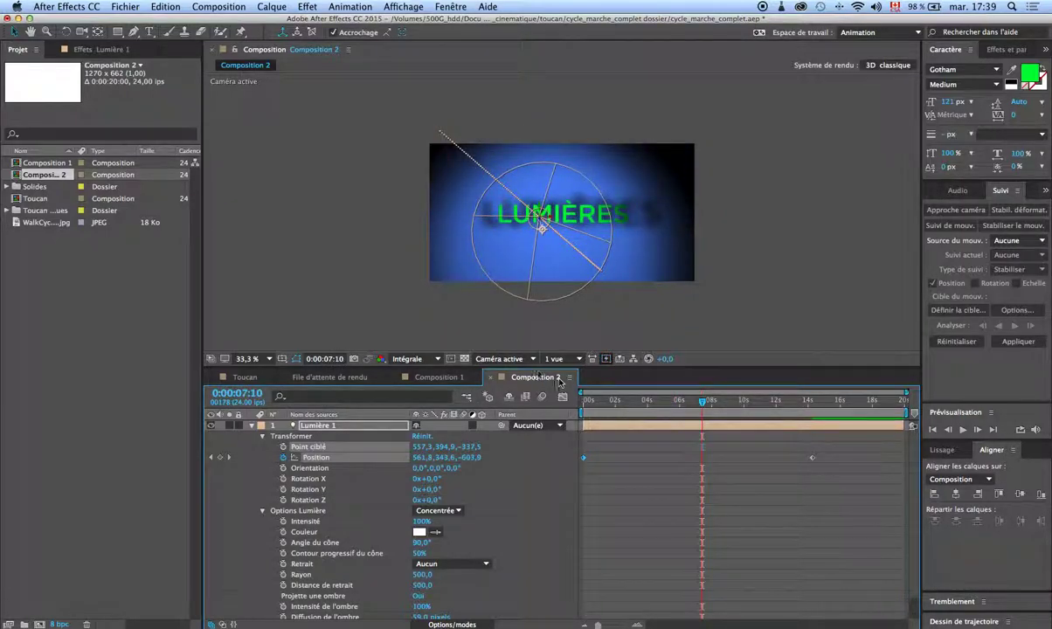
Step: Switch the 3D view from Caméra active to Haut and zoom out to 16.7%
left_click(505, 358)
left_click(540, 414)
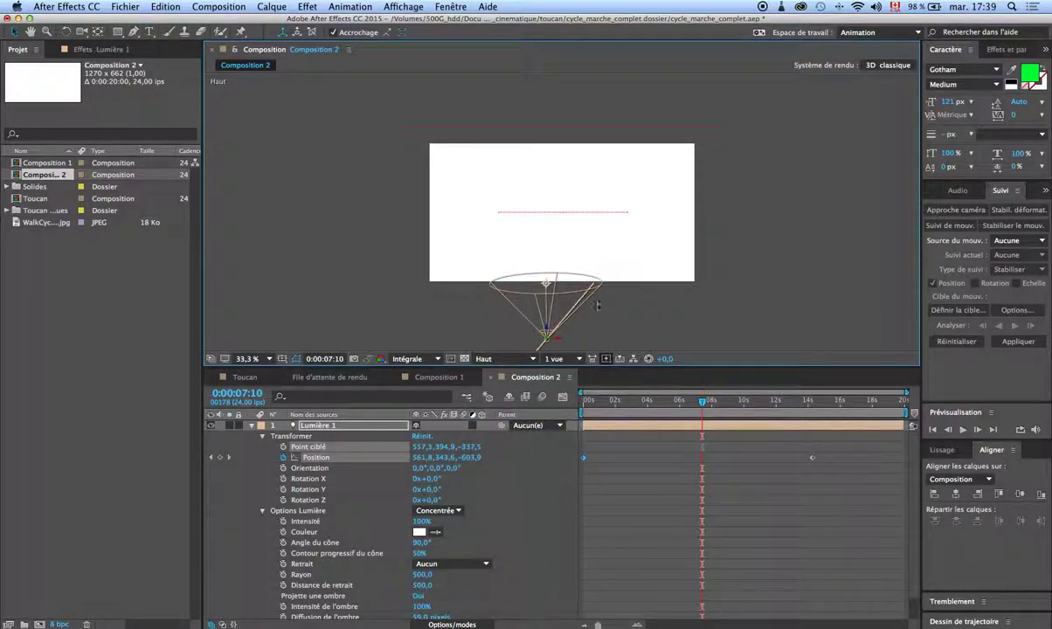
key("comma")
key("comma")
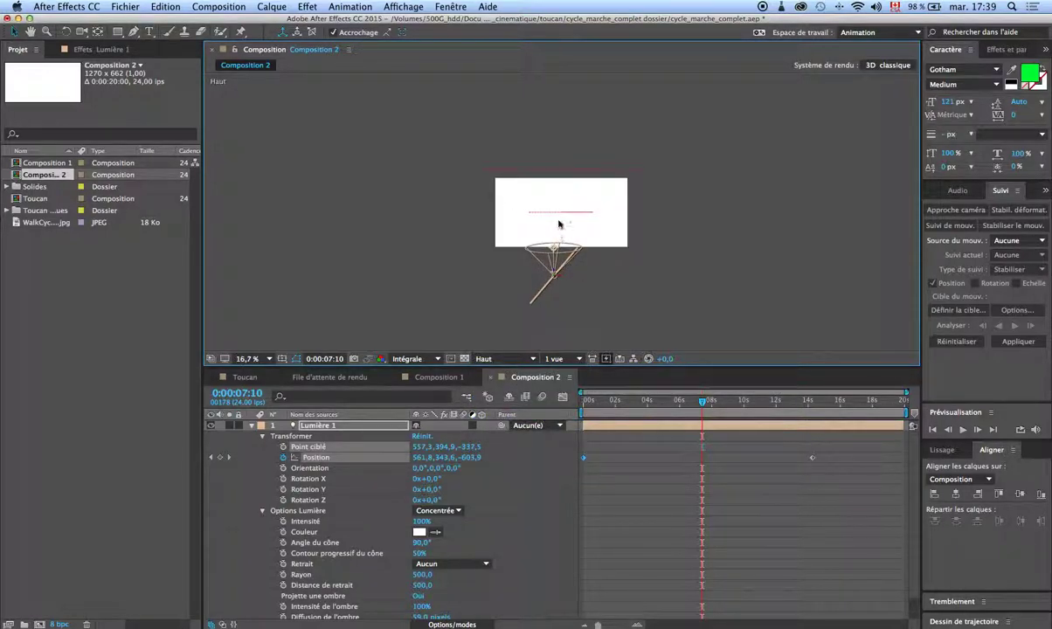